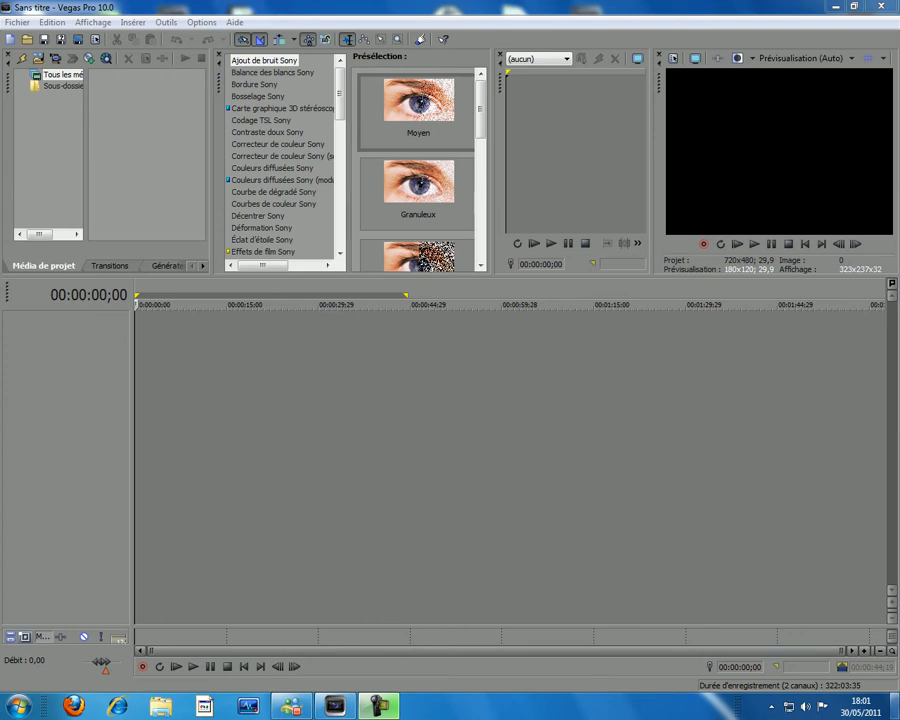
Start a new project with the HDV 720-30p (1280x720; 29,970 ips) video template.
key(Return)
key(alt+Down)
key(h)
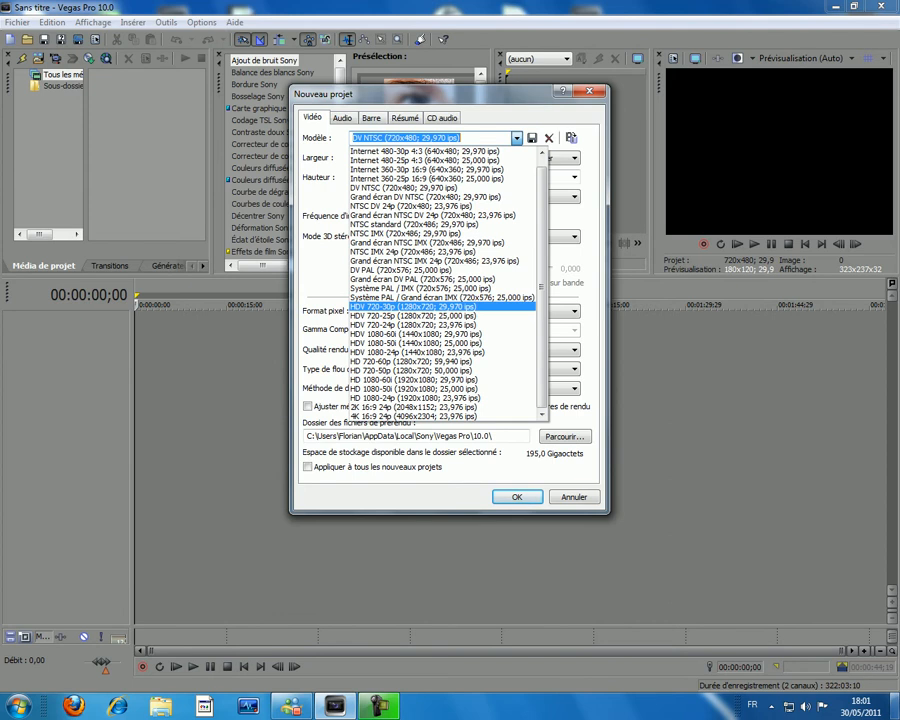
key(Return)
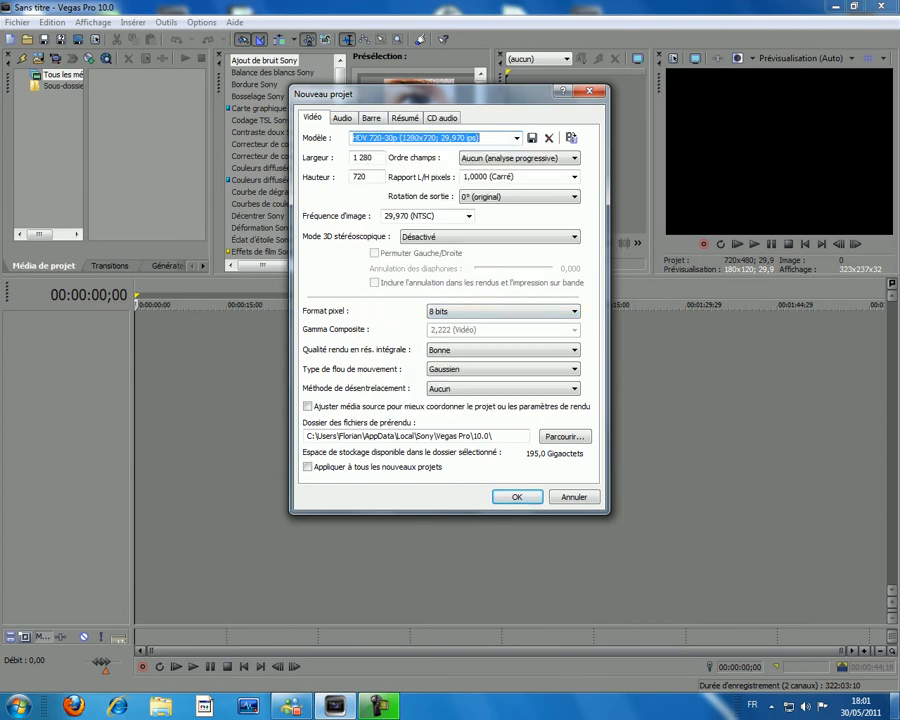
Set the new project's full-resolution rendering quality to Optimisée.
key(Tab)
key(Tab)
key(Tab)
key(Tab)
key(Tab)
key(Tab)
key(Tab)
key(Tab)
key(Tab)
key(alt+Down)
key(Down)
key(Down)
key(Tab)
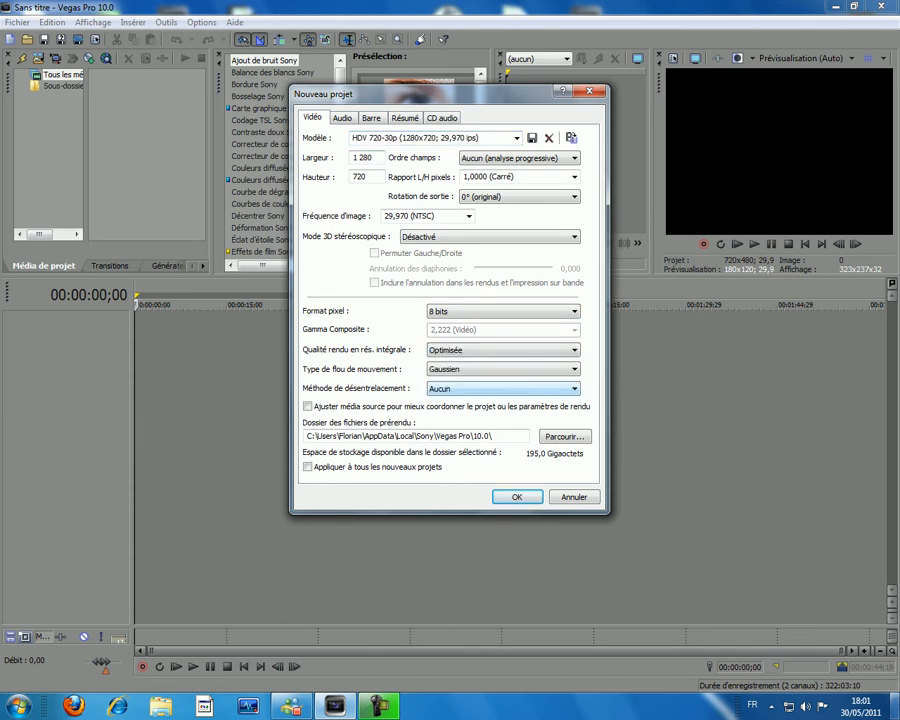
Go through the new project's audio settings and create the project.
key(ctrl+Tab)
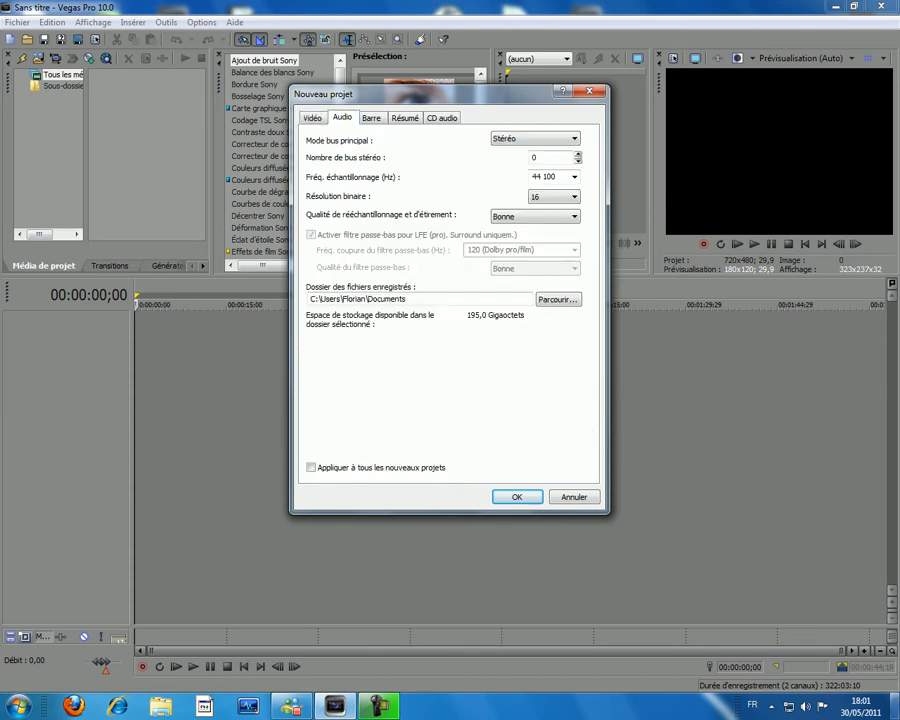
key(alt+Down)
key(Down)
key(Return)
key(Return)
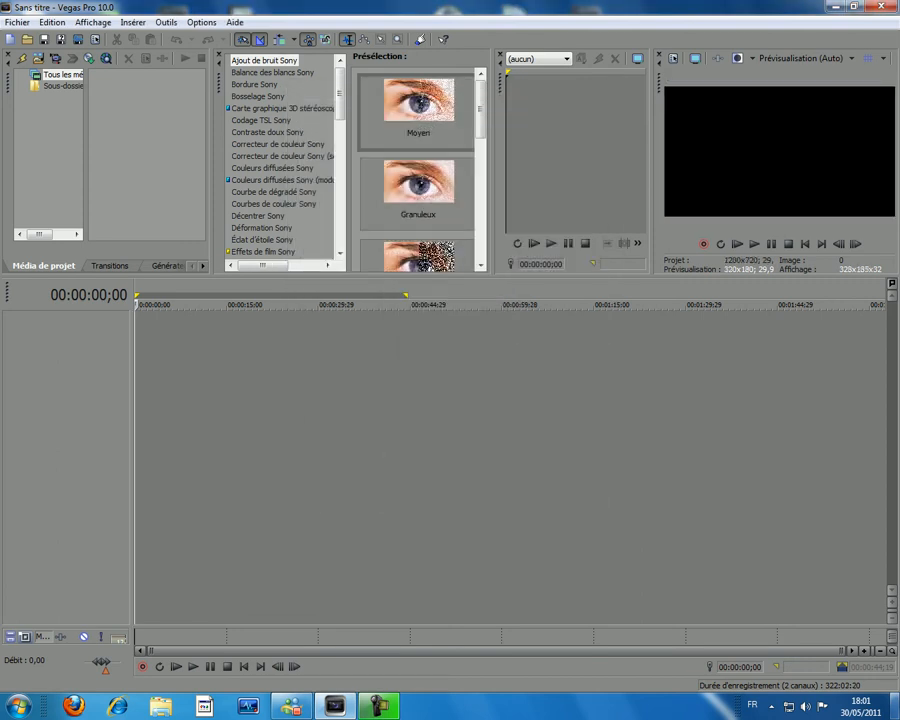
Open the video file noob.wmv from the desktop so that it is placed on the timeline.
key(alt+f)
key(Down)
key(Return)
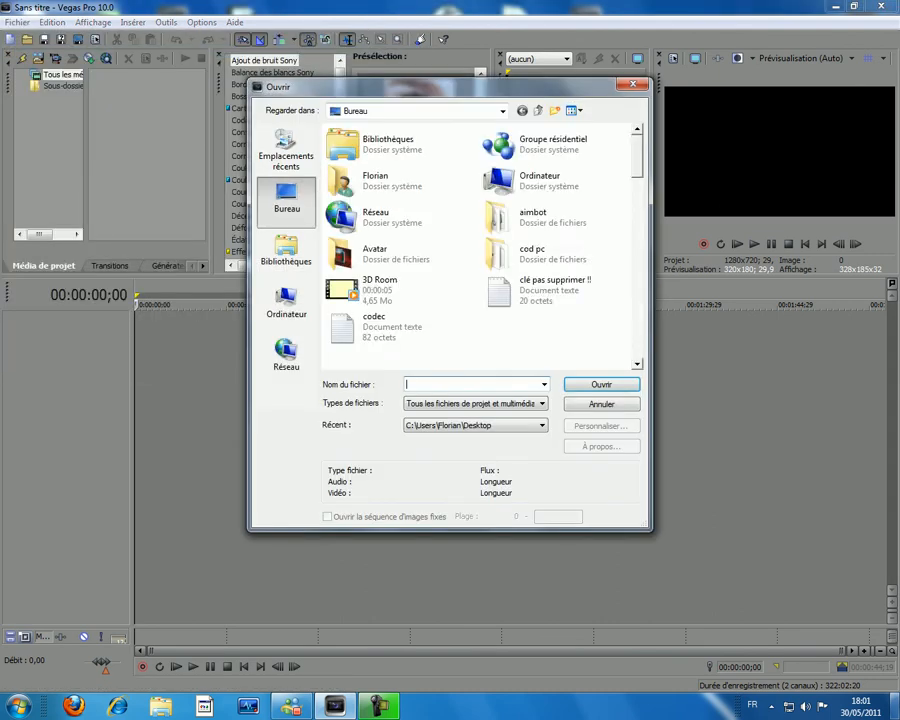
scroll(480, 245, down, 5)
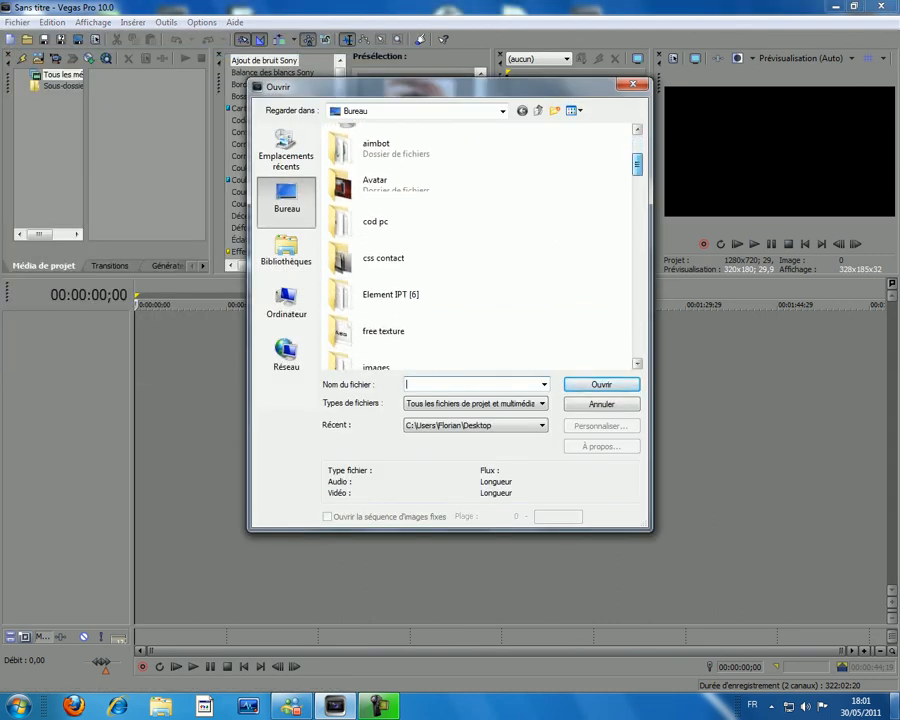
scroll(480, 245, down, 6)
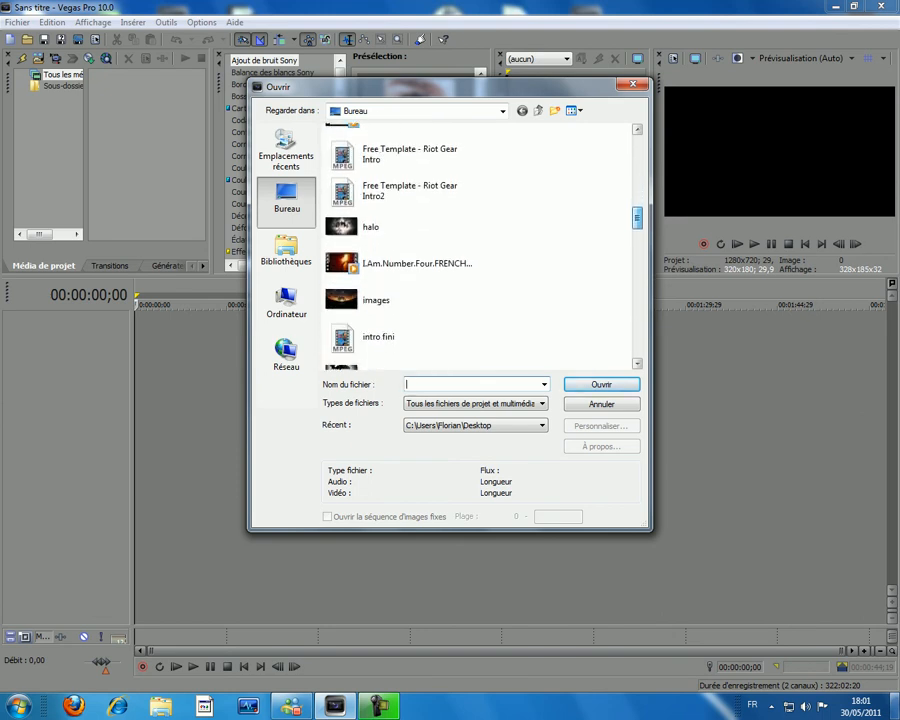
scroll(470, 240, down, 5)
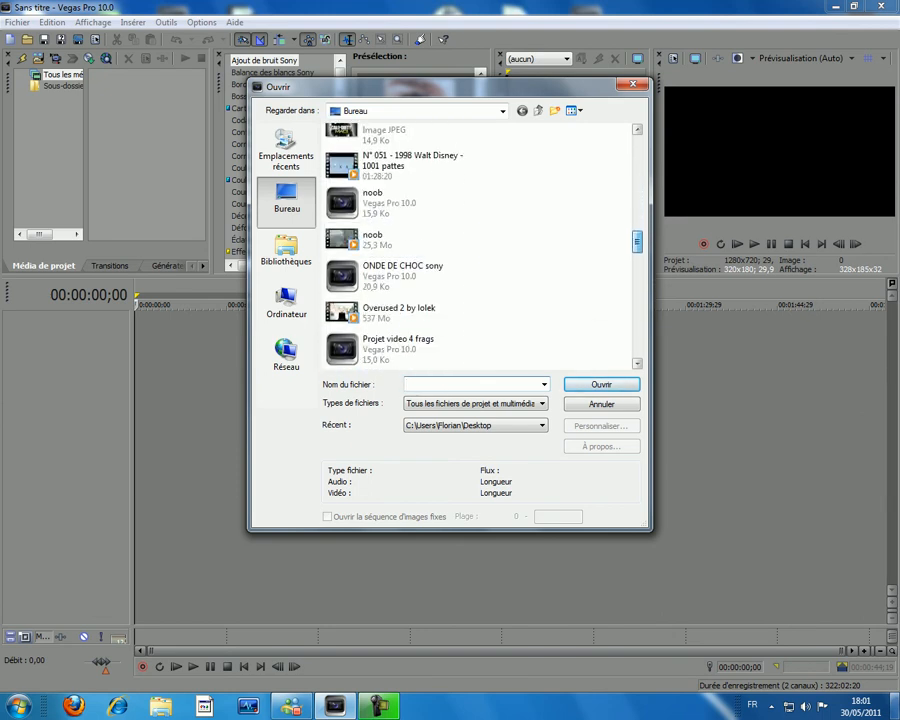
double_click(370, 238)
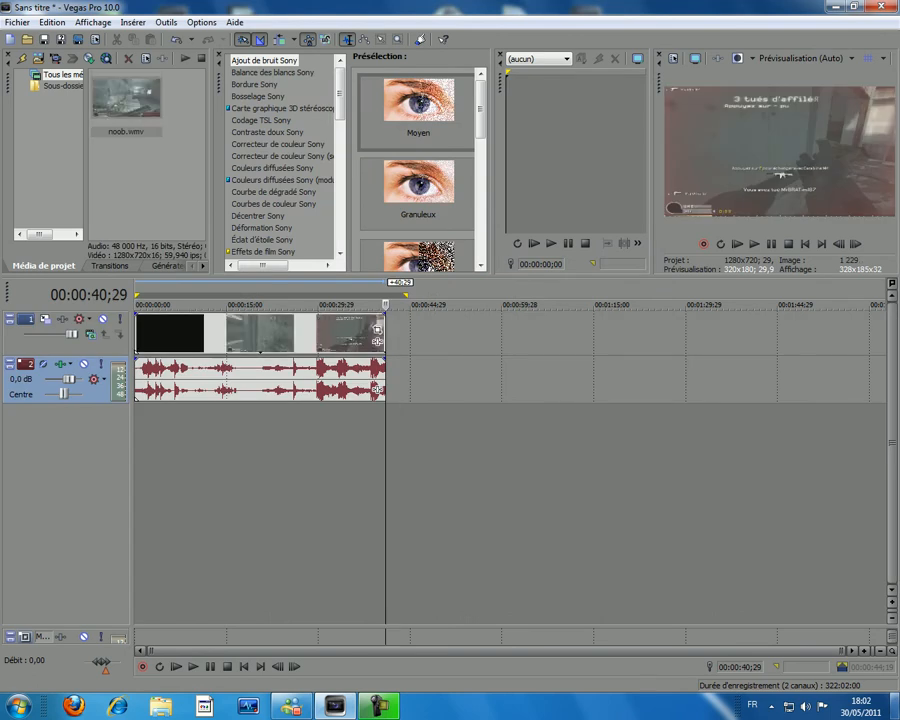
Try playback from the end of the clip and return the playhead to the start of the timeline.
key(space)
key(space)
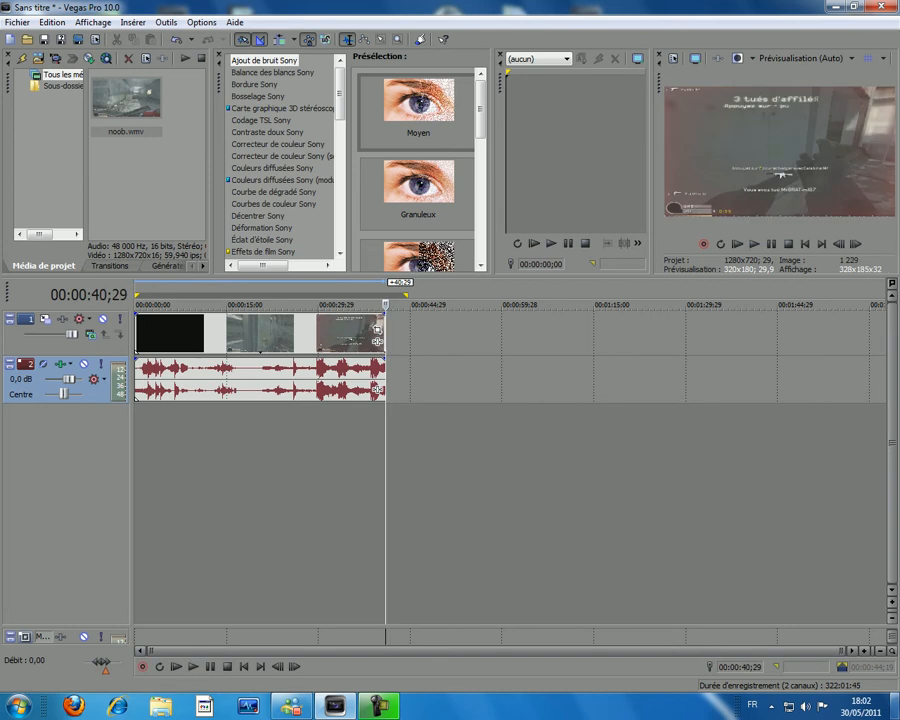
click(192, 666)
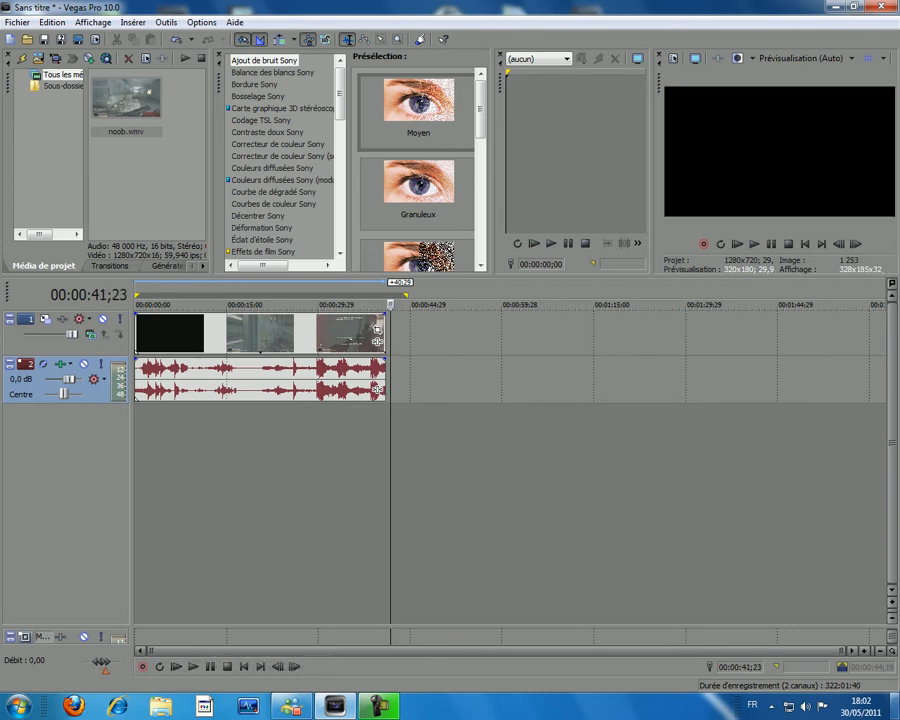
key(ctrl+Home)
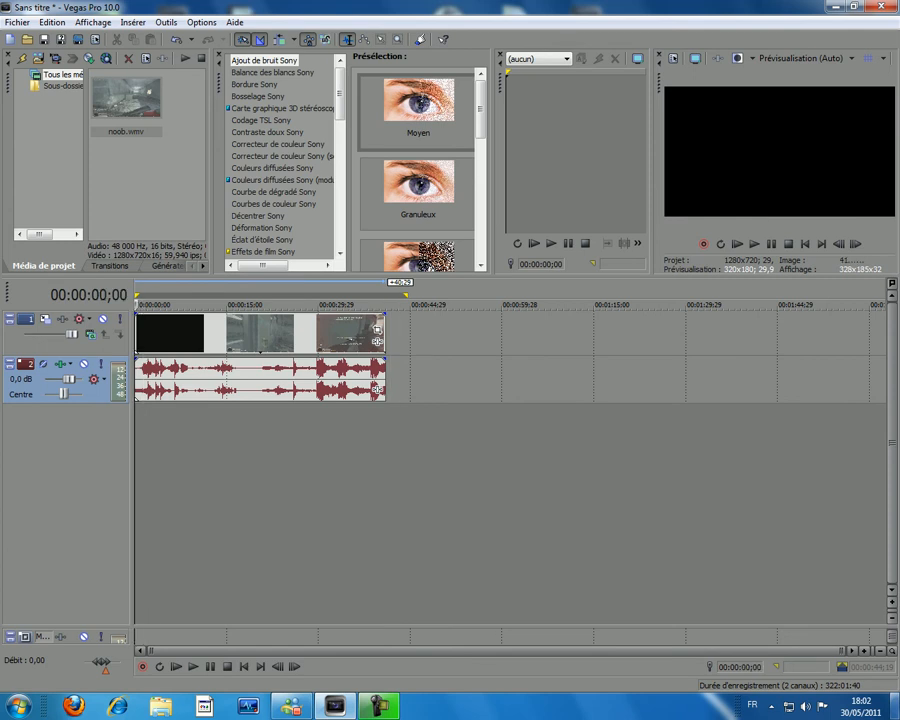
Play the clip to 00:00:02;00, split it there and move the second part so it starts at 00:00:03;18.
key(space)
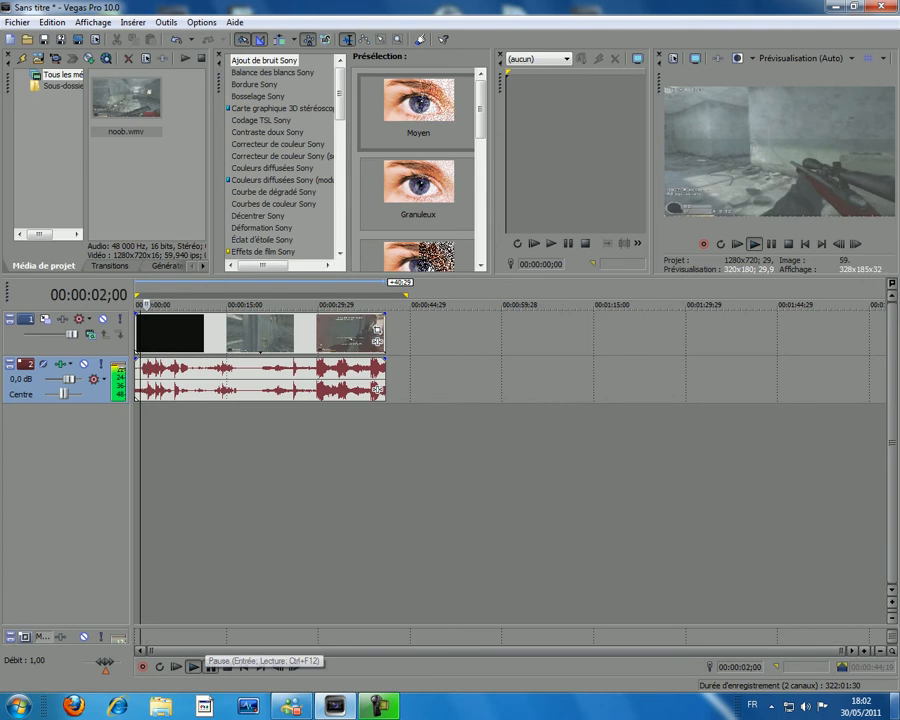
click(210, 666)
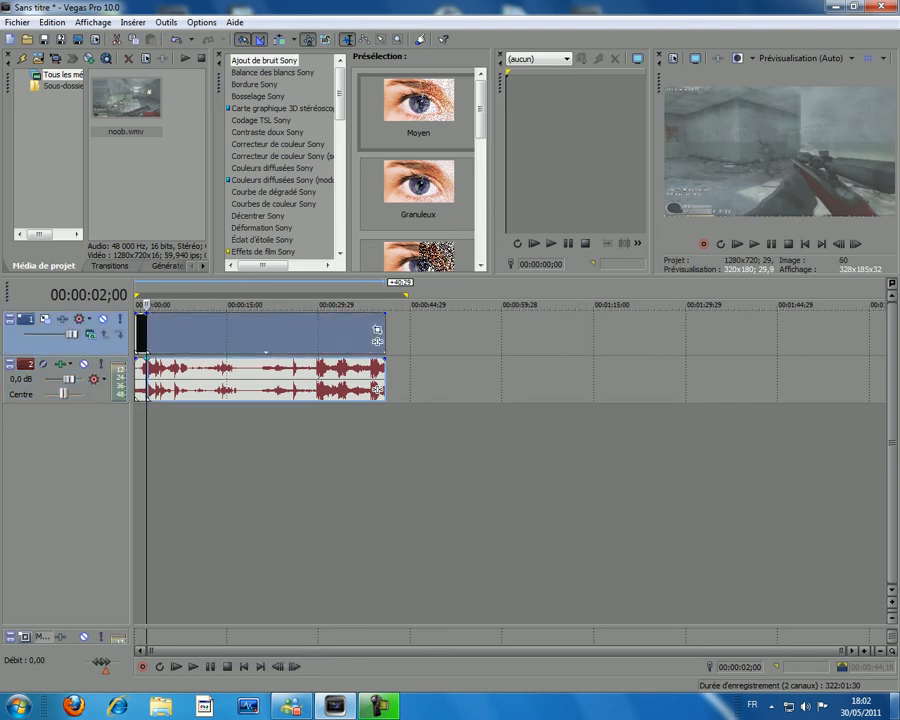
drag(377, 341, 387, 341)
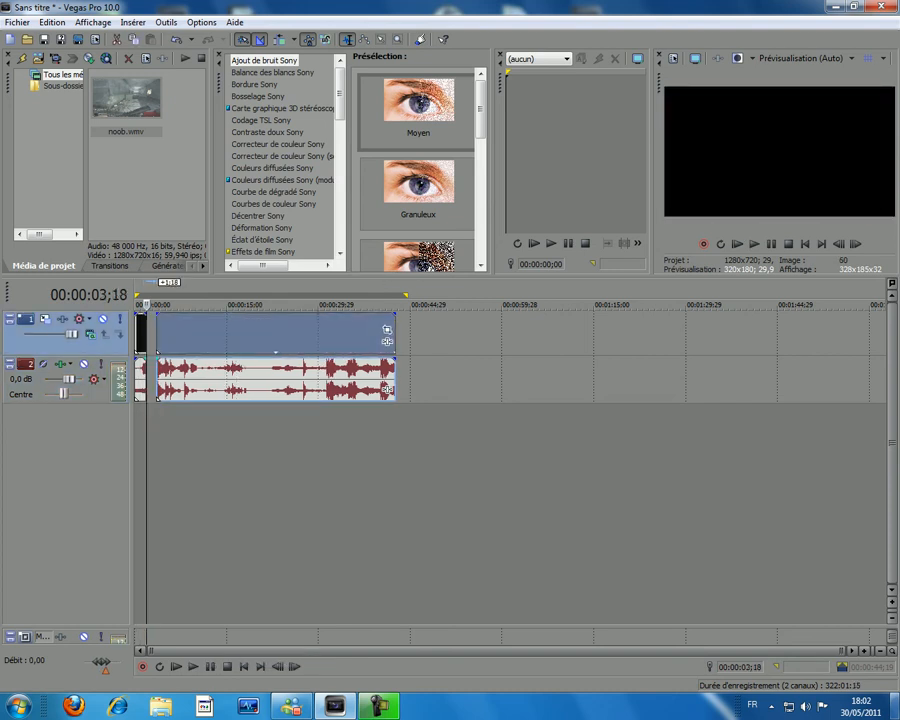
Cut a short piece off the second part and move both short pieces to begin at about 00:00:17;17.
key(space)
key(space)
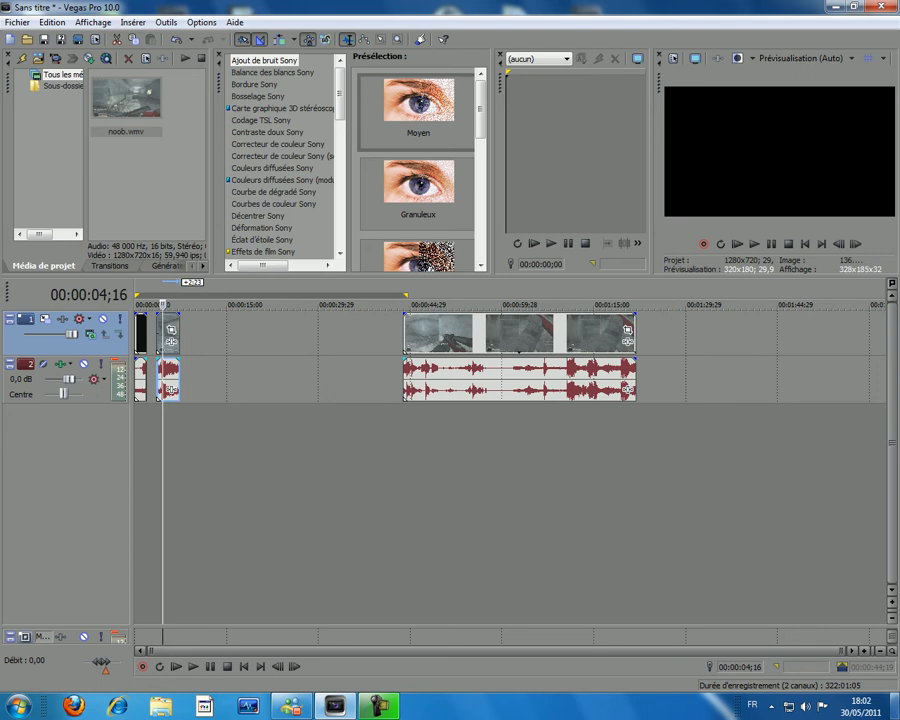
drag(171, 380, 267, 388)
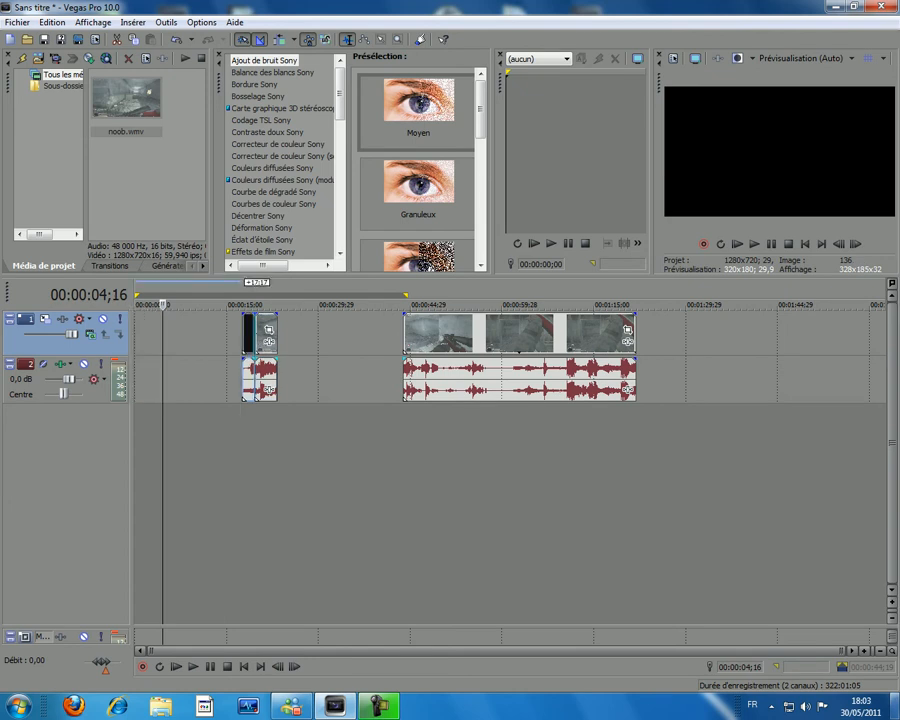
Insert a text media event at 00:00:04;16 on the video track and set its font to Cordia New.
right_click(139, 343)
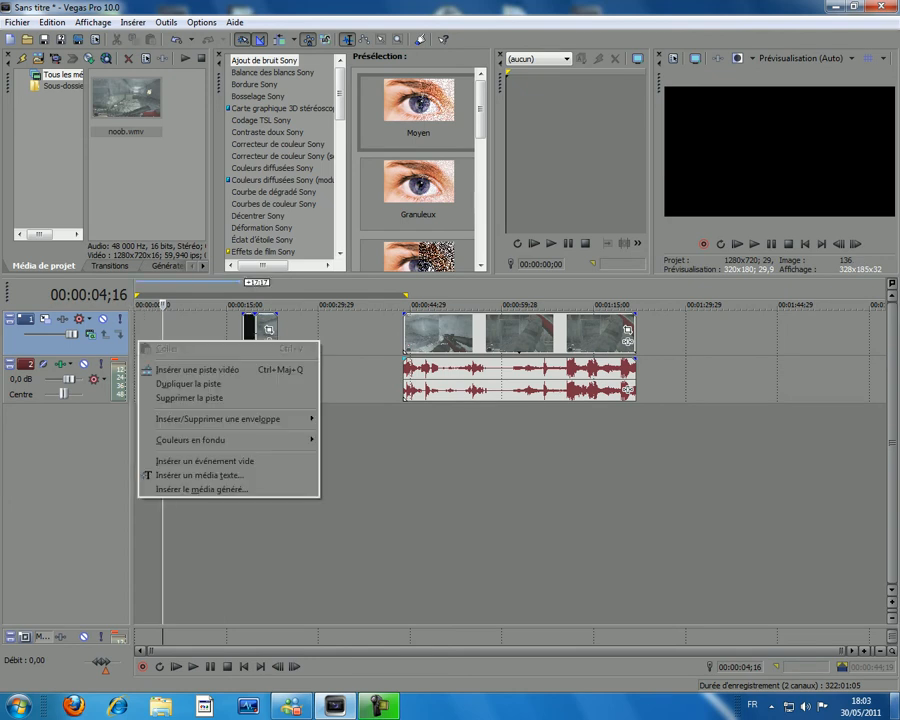
click(180, 476)
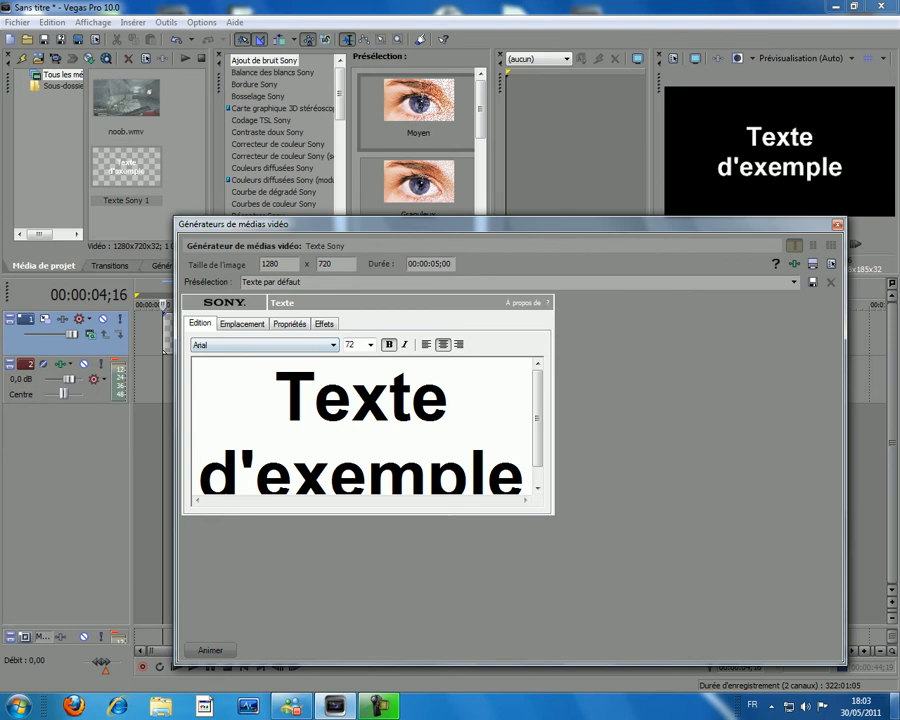
click(333, 344)
scroll(262, 490, up, 3)
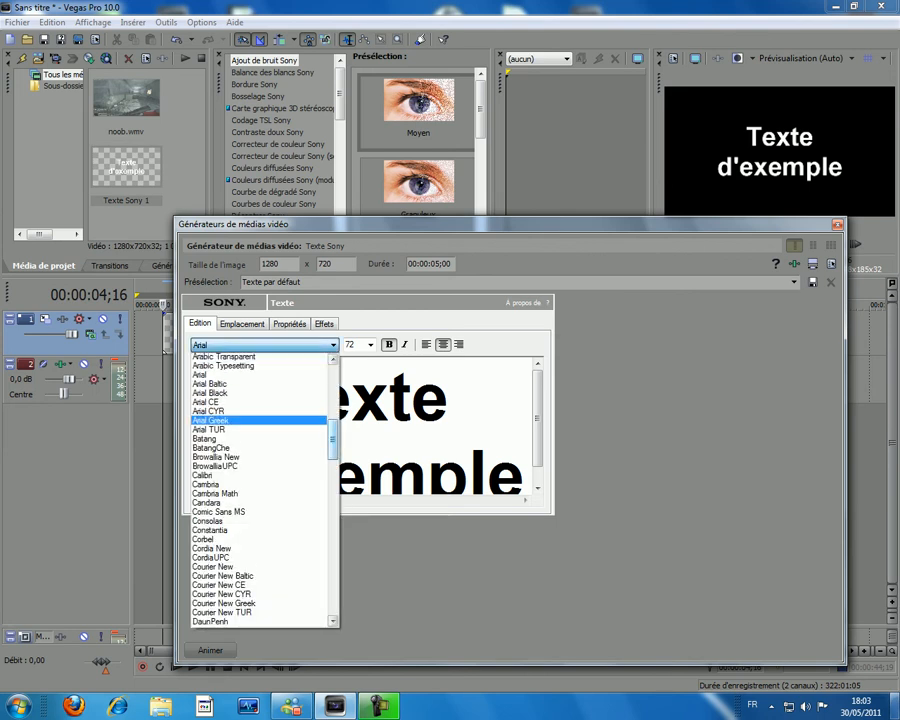
scroll(262, 490, down, 15)
scroll(262, 490, up, 4)
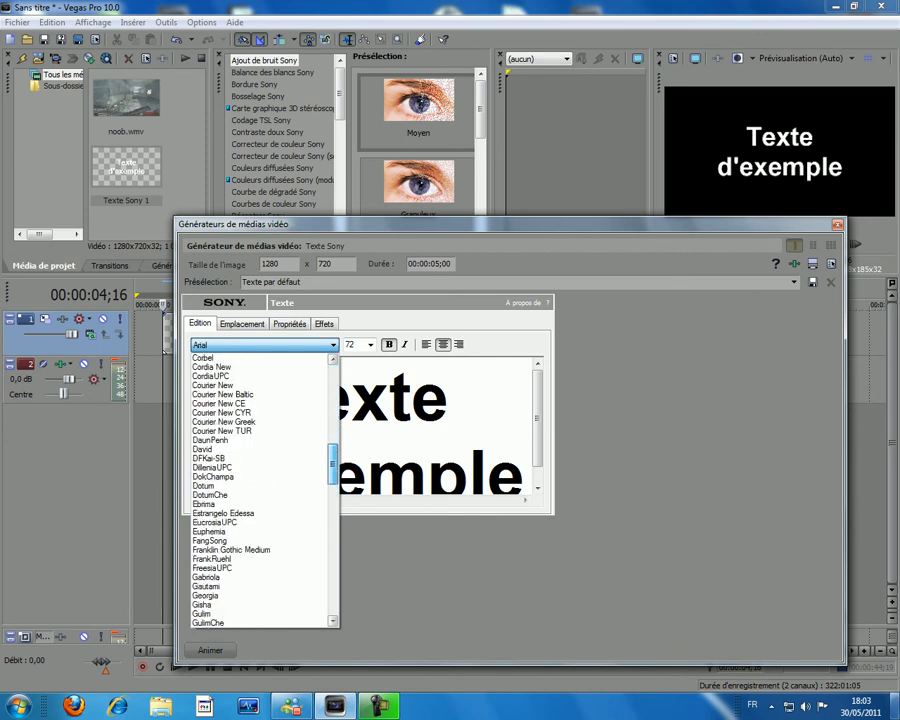
scroll(262, 490, up, 1)
click(215, 450)
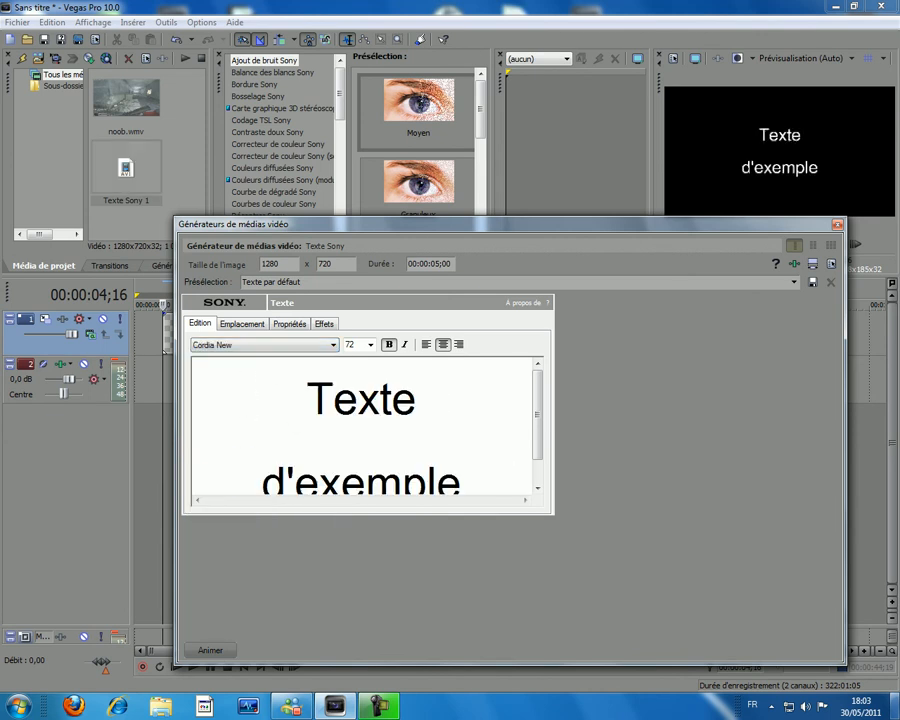
Set the sample text's font to Courier New and its size to 48.
click(333, 345)
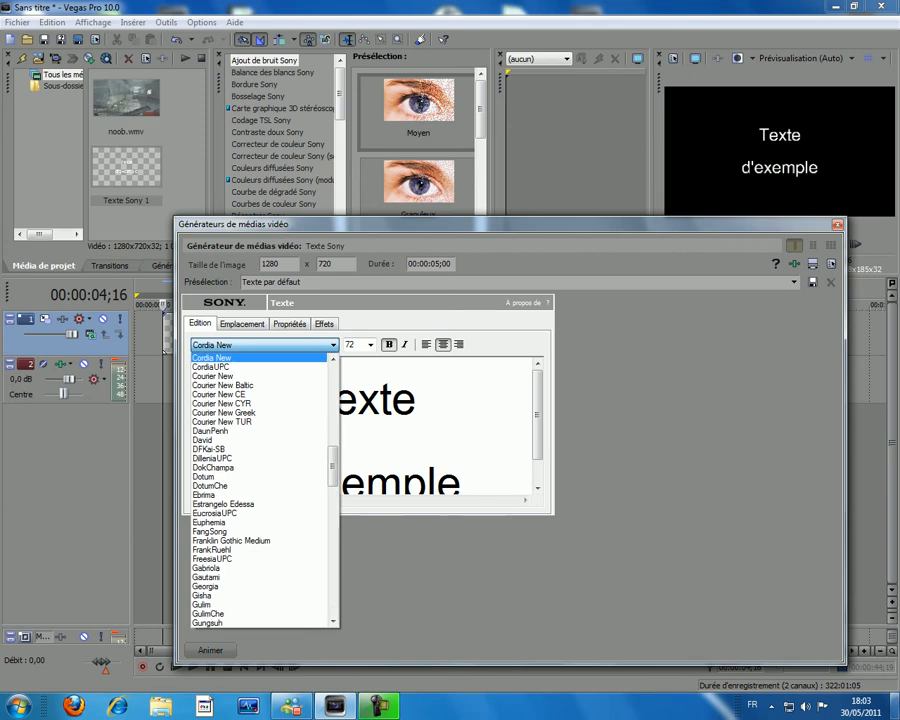
click(213, 376)
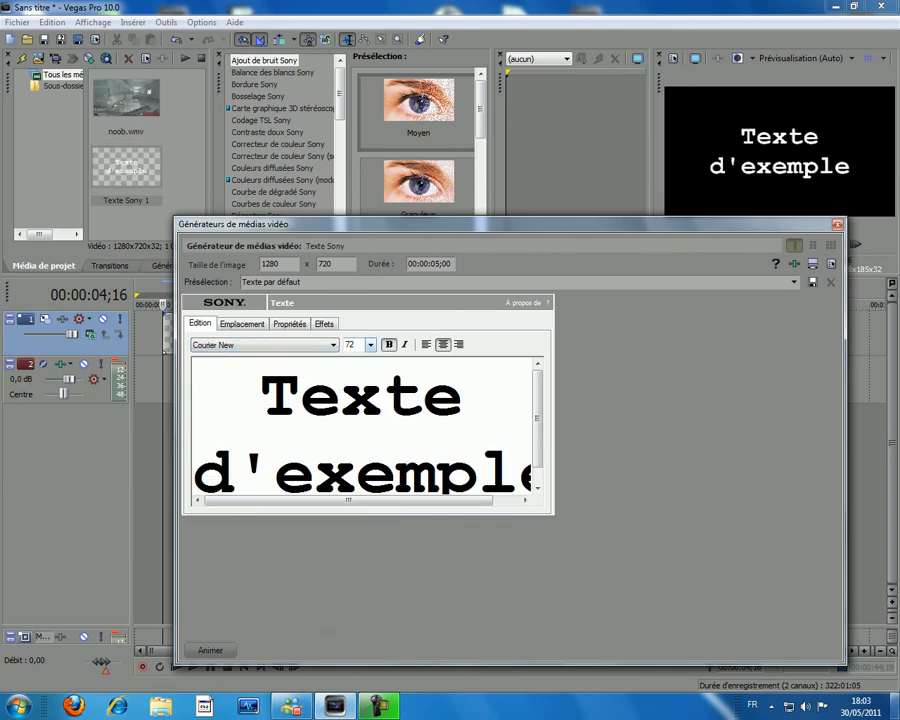
click(370, 344)
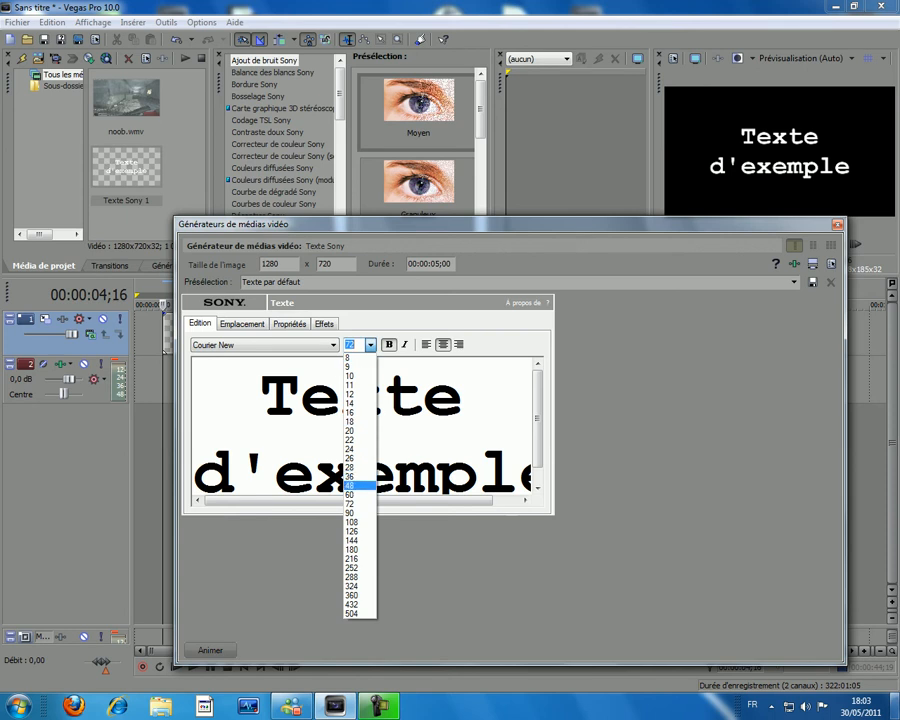
click(356, 483)
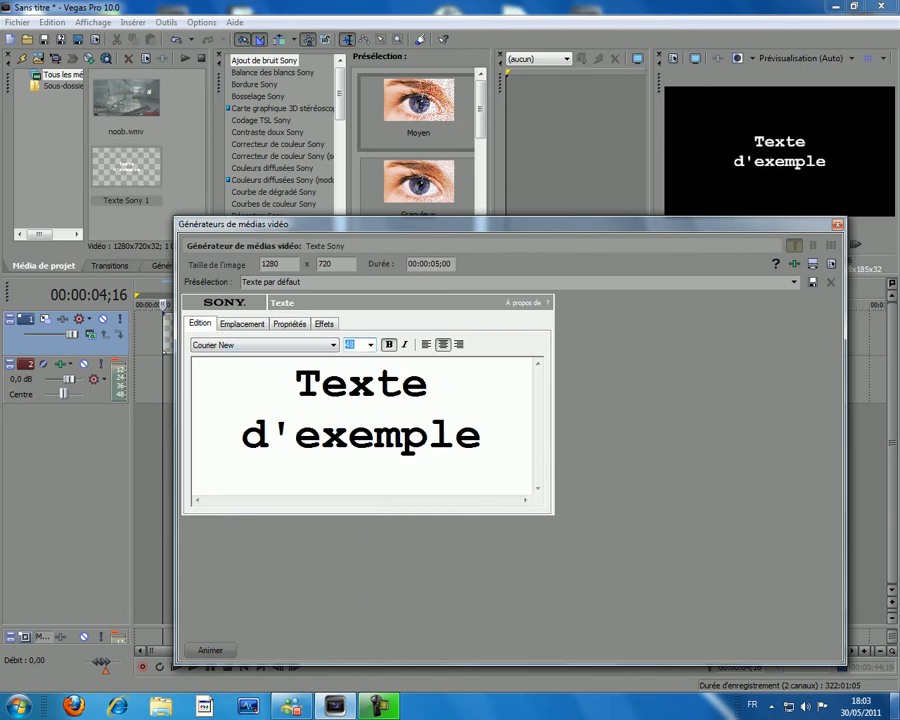
Replace the two-line sample text with "Sniper" on the first line and "Montage" on the second.
double_click(361, 383)
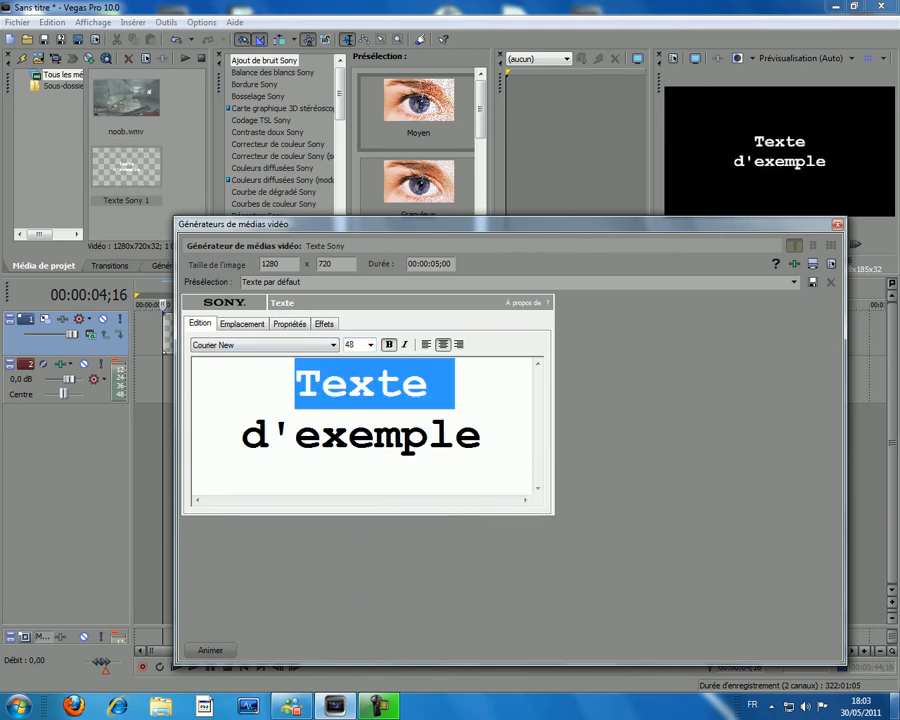
text(Sniper)
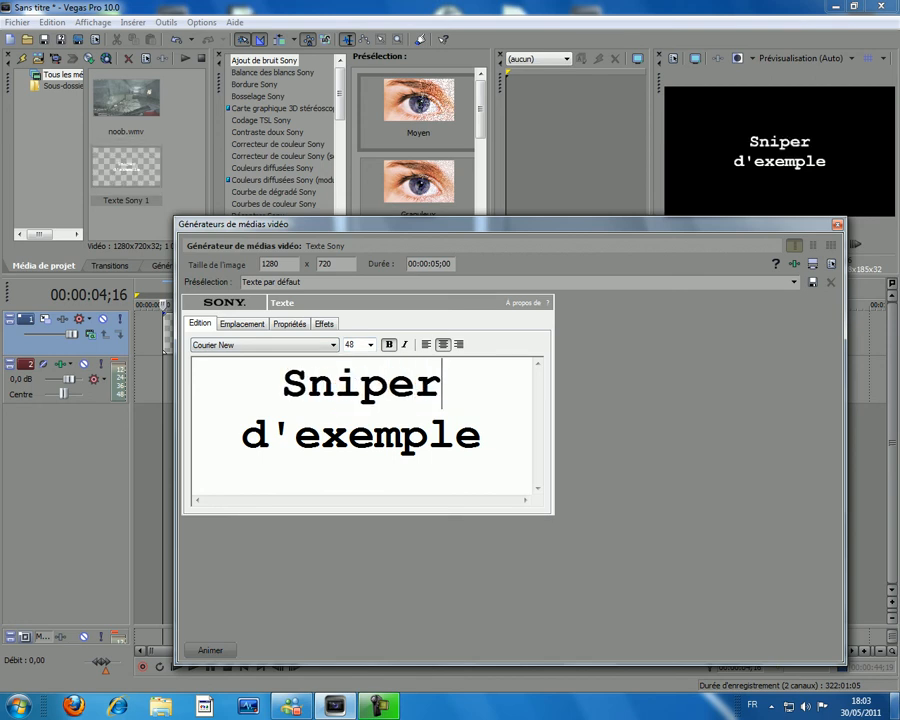
key(ctrl+End)
key(shift+Left)
key(shift+Left)
key(shift+Left)
key(shift+Left)
key(shift+Left)
key(shift+Left)
key(shift+Left)
key(shift+Left)
key(shift+Left)
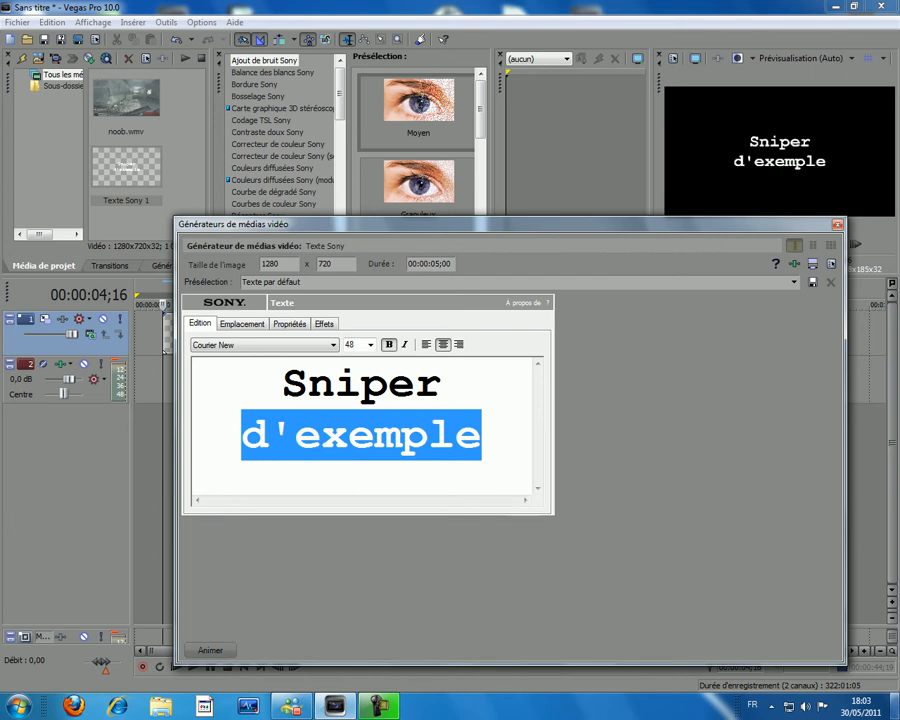
text(Mo t)
key(BackSpace)
key(BackSpace)
text(nb)
key(BackSpace)
text(tage)
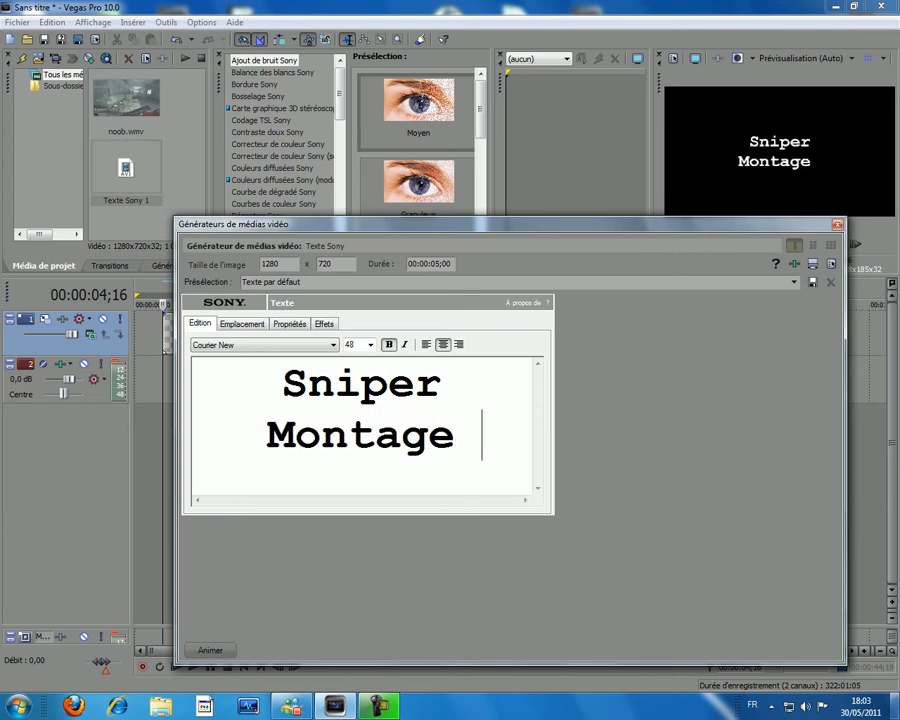
Move the title to the video frame's upper-left corner, about X -0,603 and Y -0,654, and colour its text cyan (97, 255, 255).
click(242, 323)
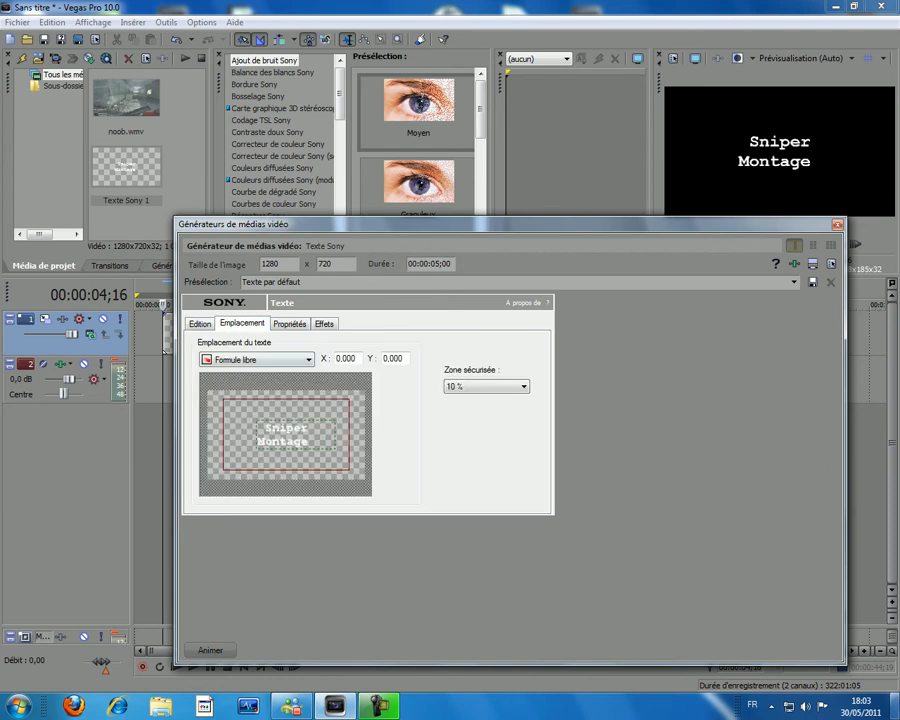
drag(285, 434, 229, 404)
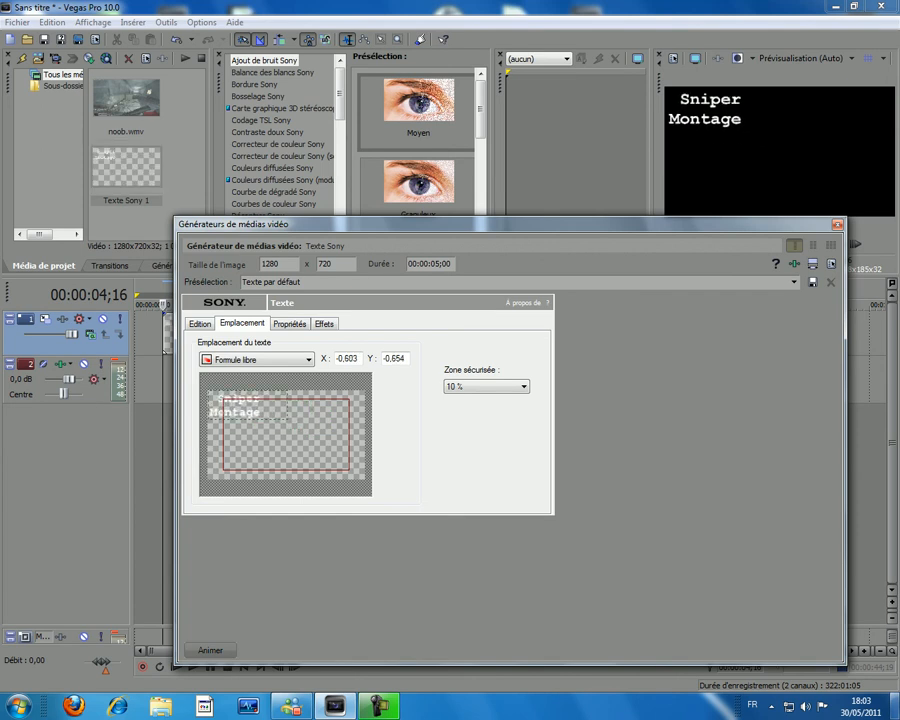
click(289, 324)
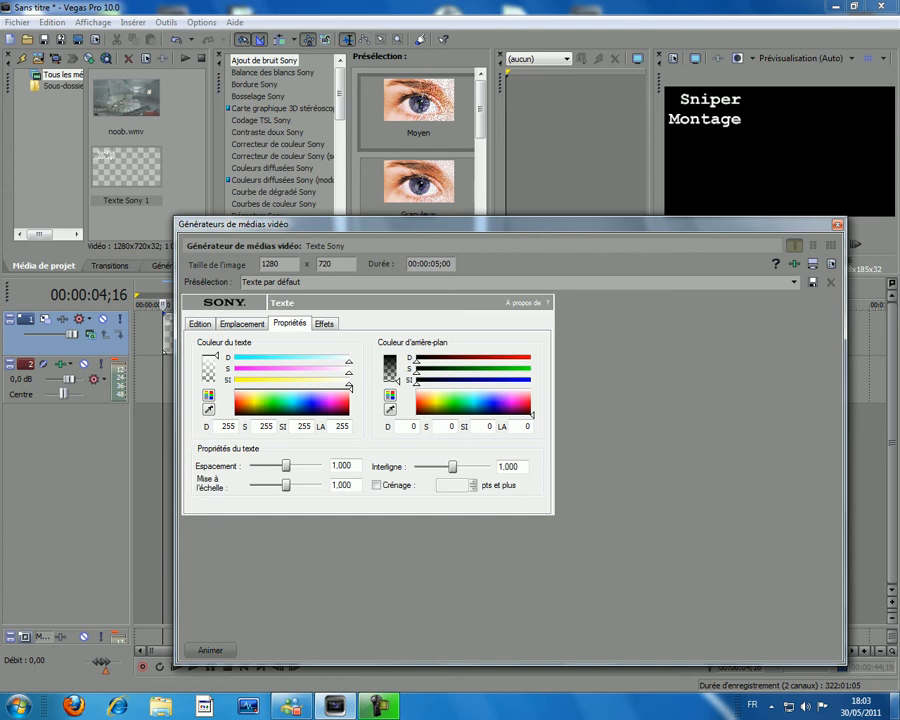
click(291, 397)
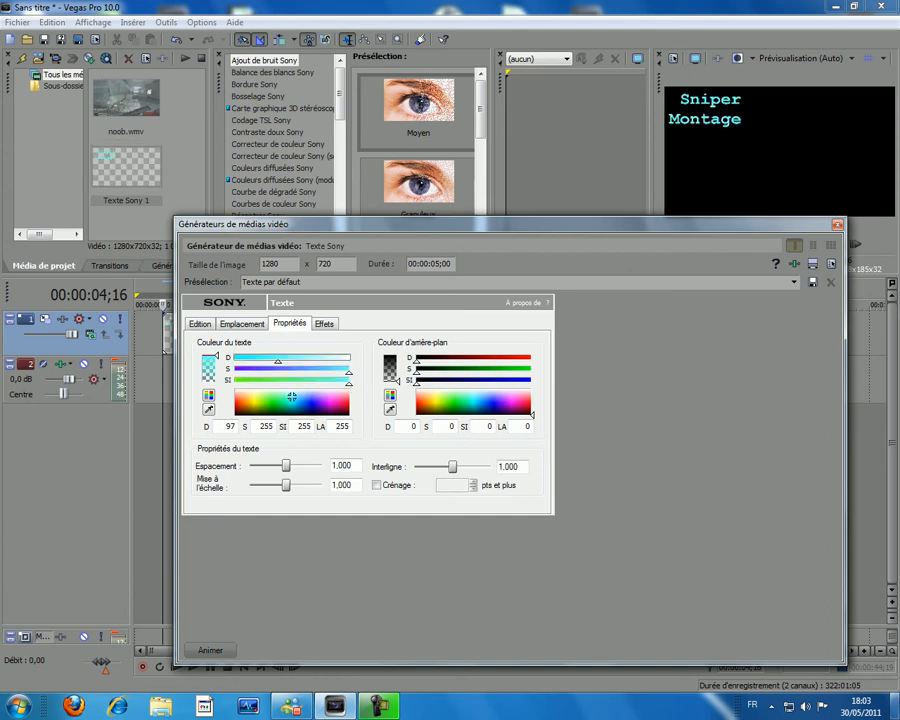
Try several text colours for the title and settle on a near-white pale blue (224, 244, 255).
click(306, 398)
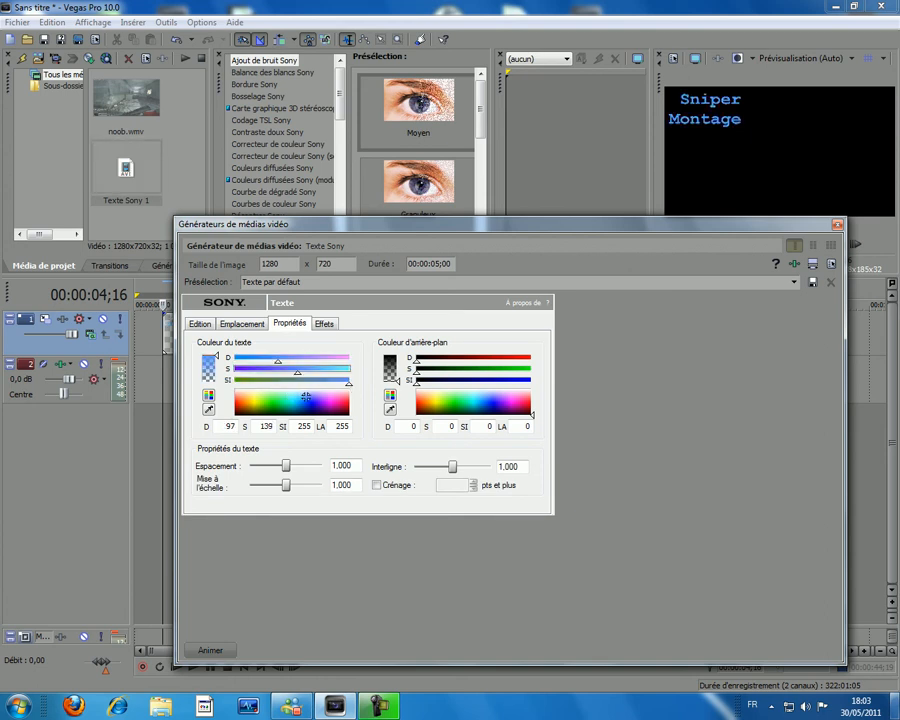
click(262, 405)
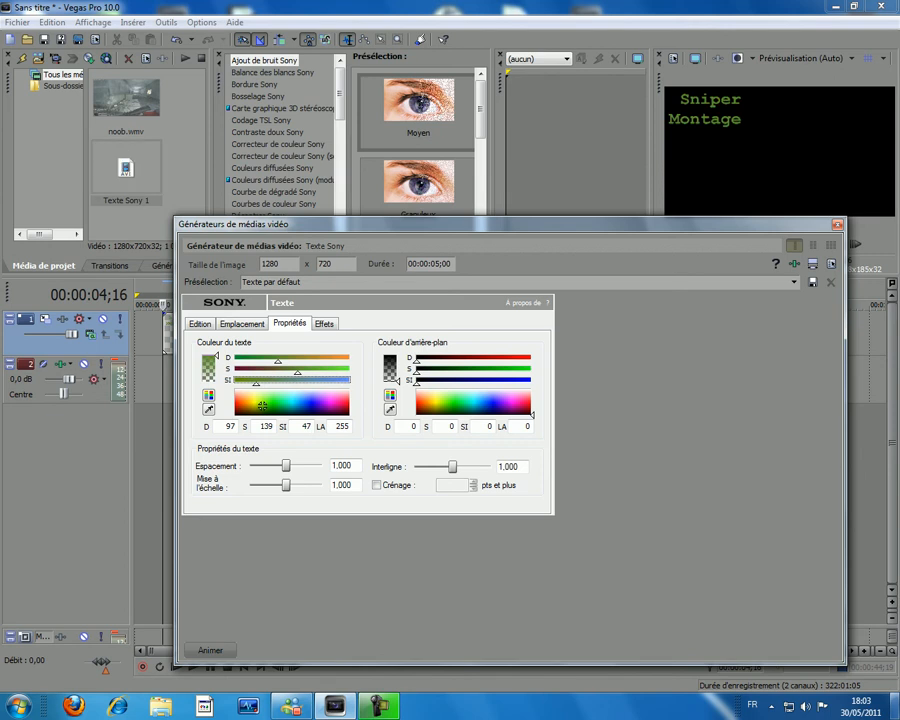
click(247, 401)
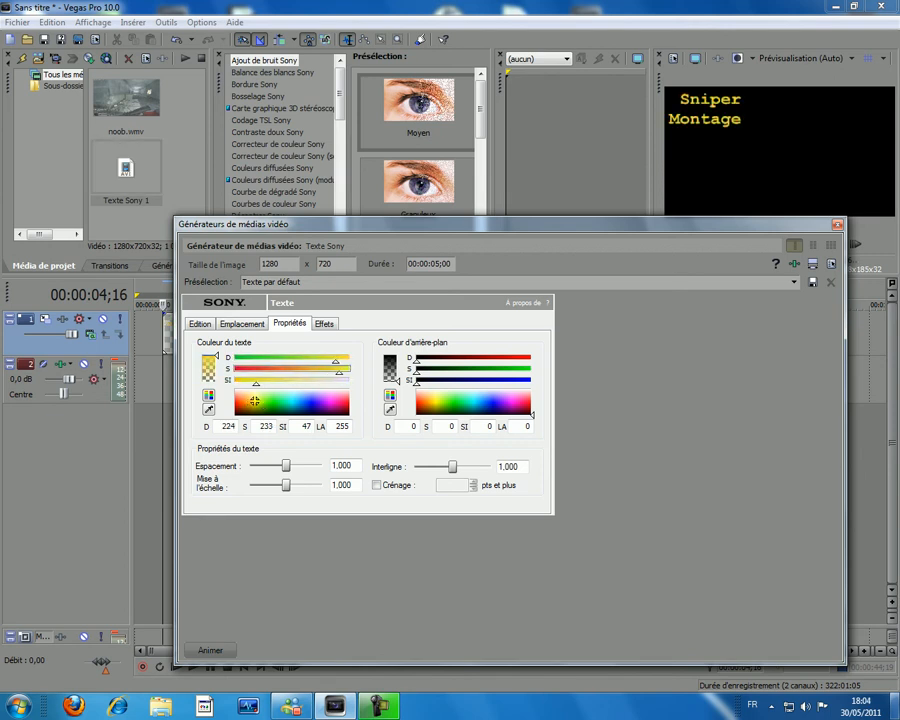
click(305, 390)
click(299, 390)
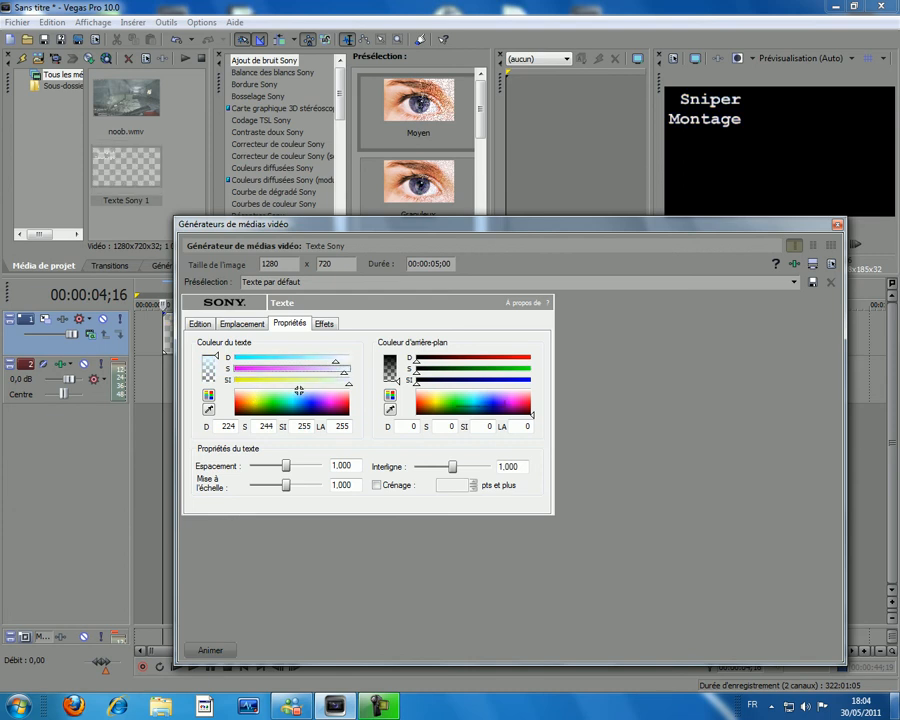
Enable the title's yellow outline and a red (230, 0, 0) shadow with halo, X offset and Y offset at 1,000.
click(324, 323)
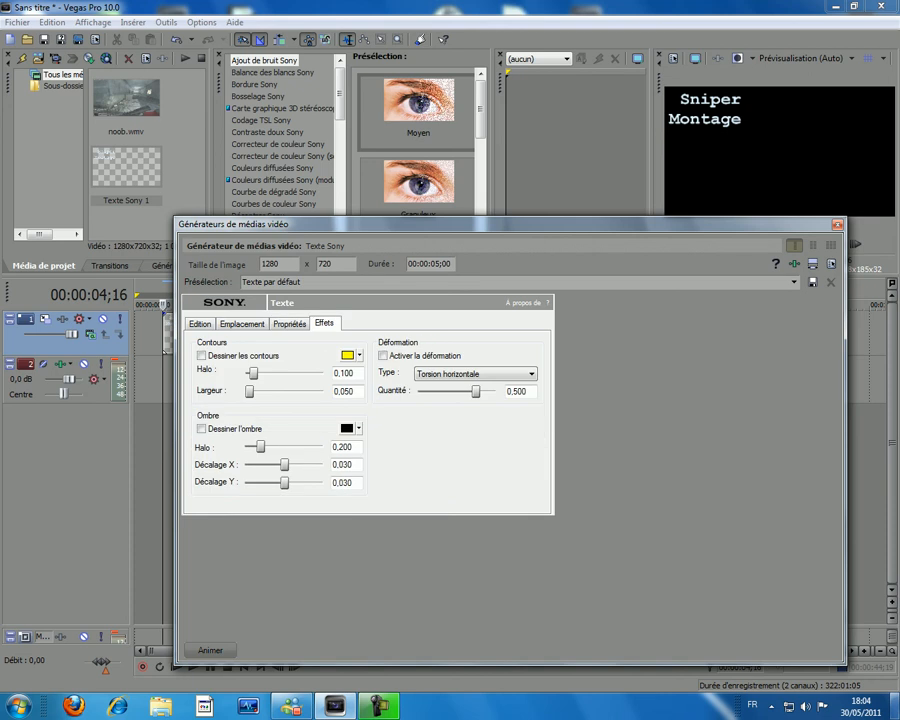
click(201, 355)
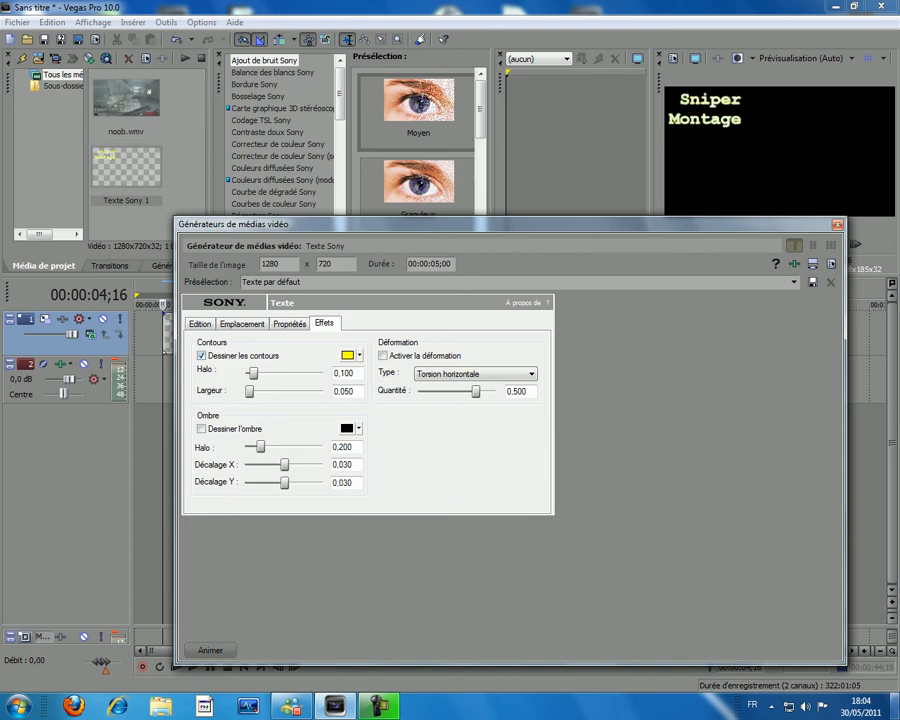
click(202, 428)
click(358, 428)
click(358, 428)
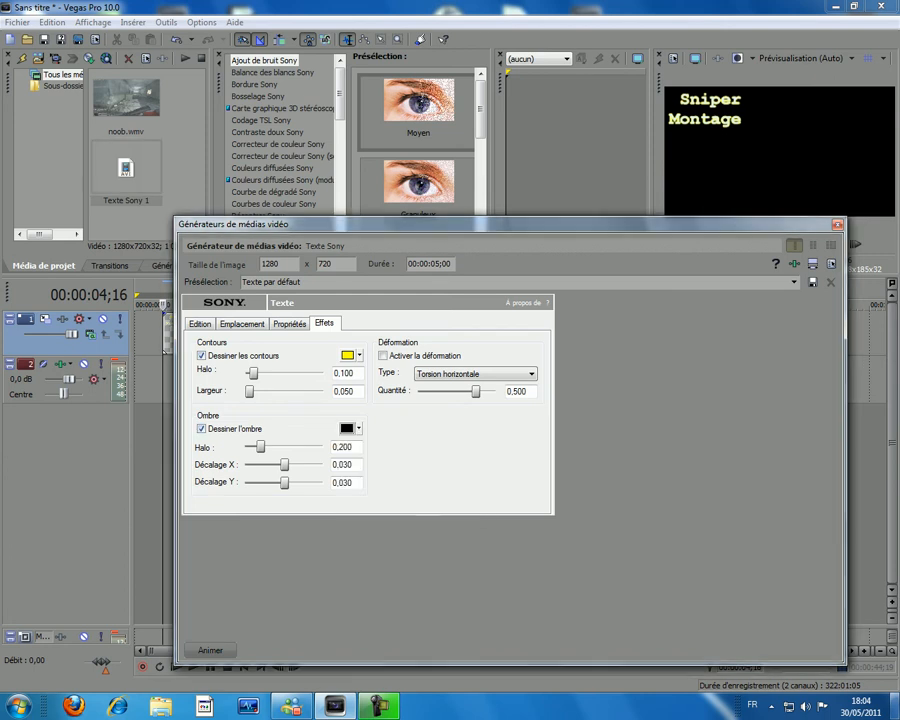
click(358, 428)
click(473, 488)
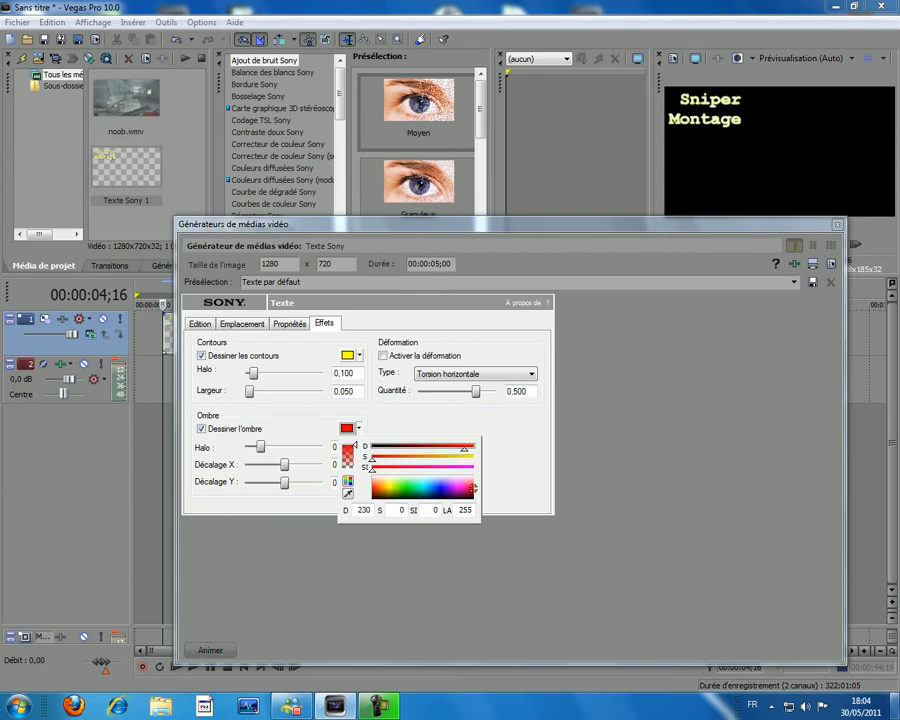
click(358, 428)
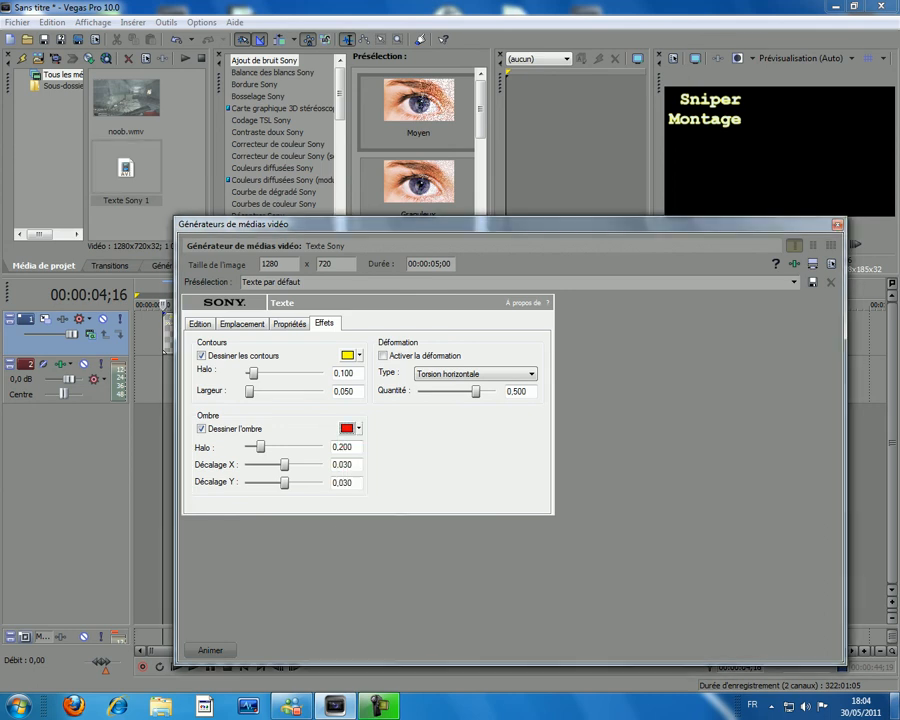
click(201, 428)
click(201, 428)
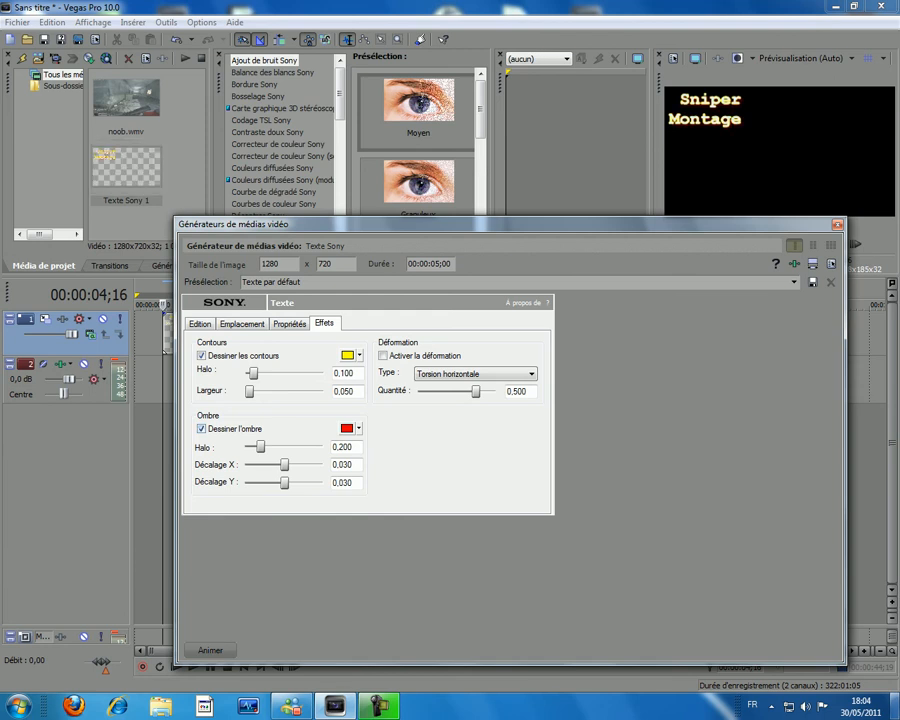
drag(260, 447, 322, 482)
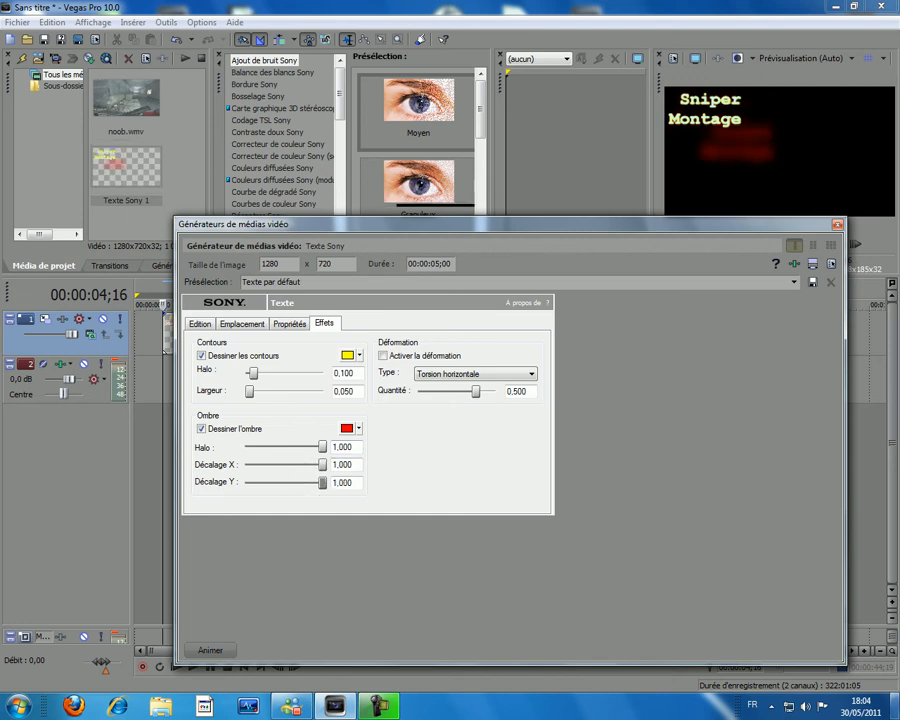
Set the title's horizontal twist deformation amount to 0,000 and show the text generator's keyframe timeline.
click(383, 355)
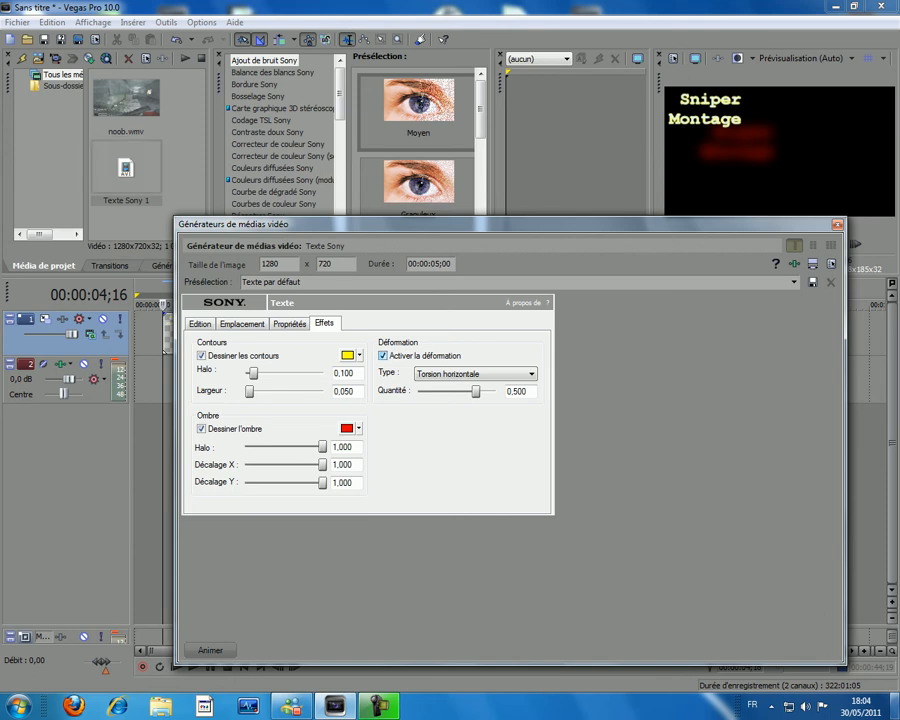
drag(476, 391, 455, 391)
text(0000)
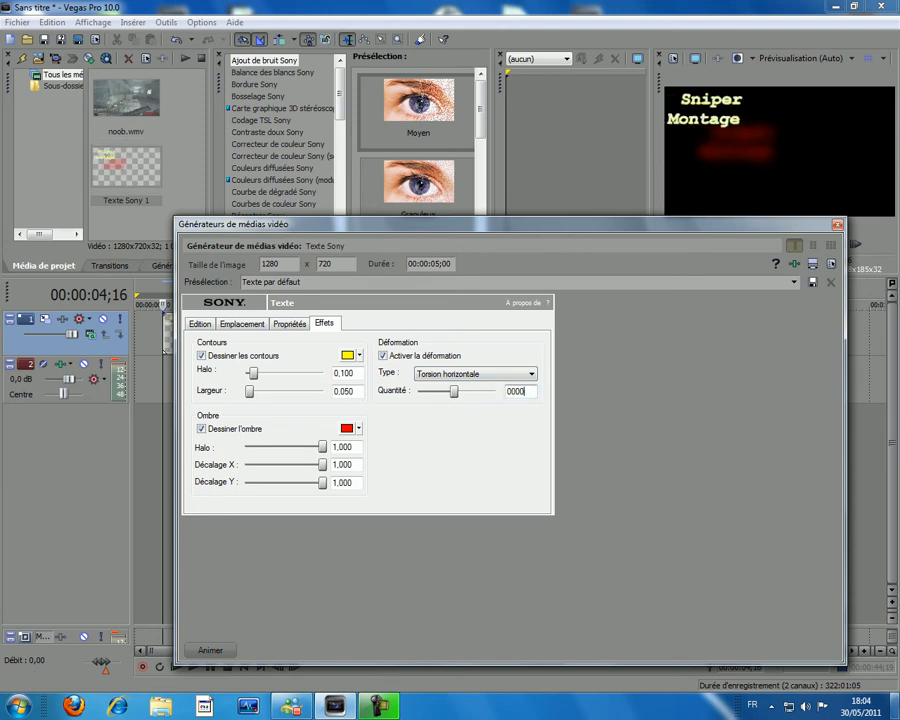
key(Return)
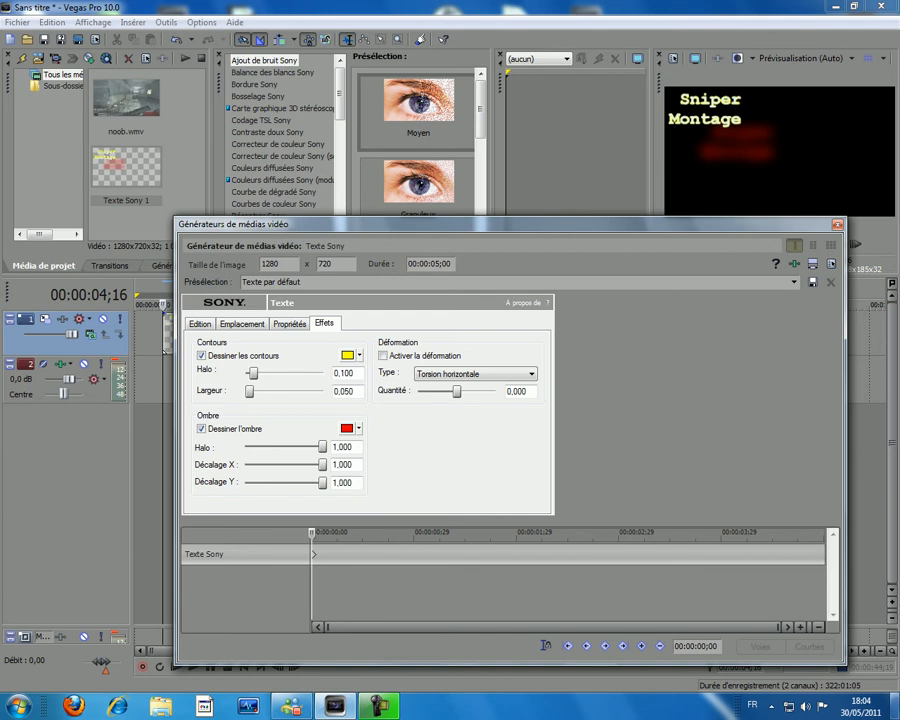
Try a title keyframe at 00:00:00;29 with the horizontal twist enabled at 0,618, and delete that keyframe.
drag(313, 580, 412, 580)
click(412, 580)
click(476, 374)
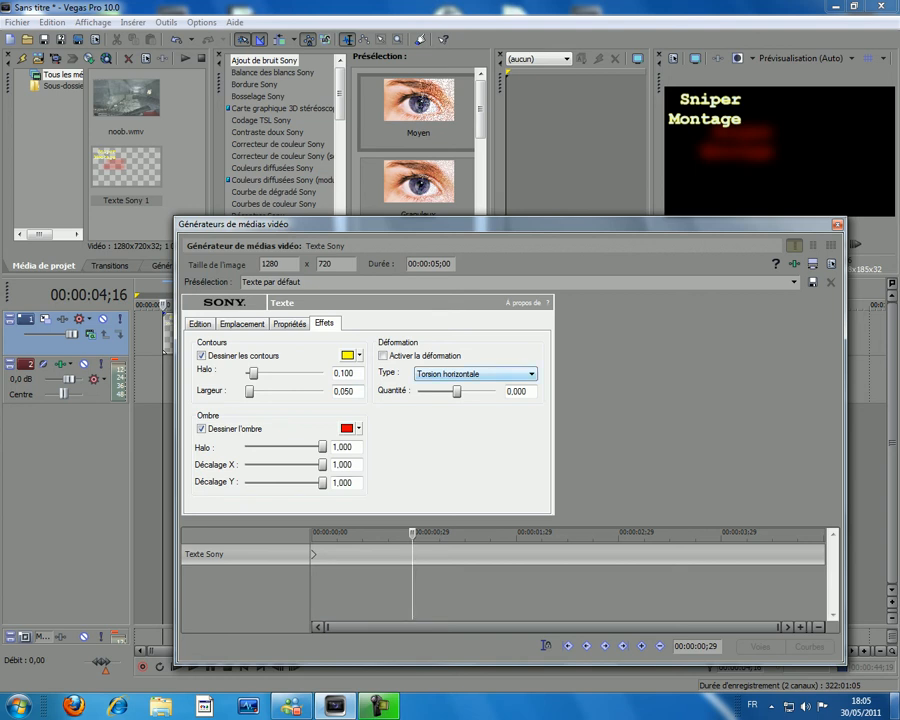
click(383, 355)
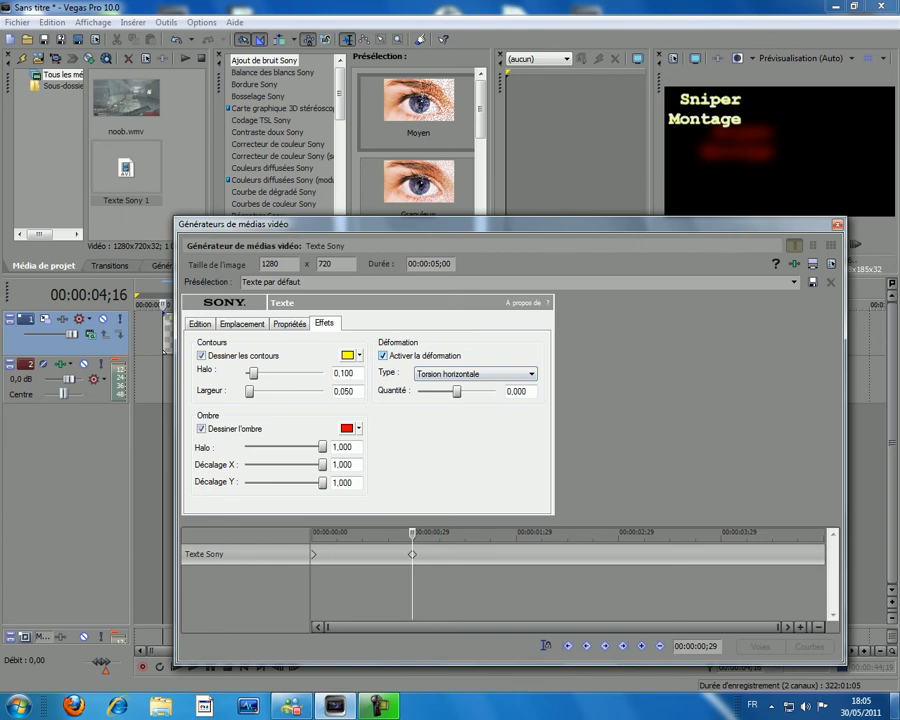
drag(457, 391, 481, 391)
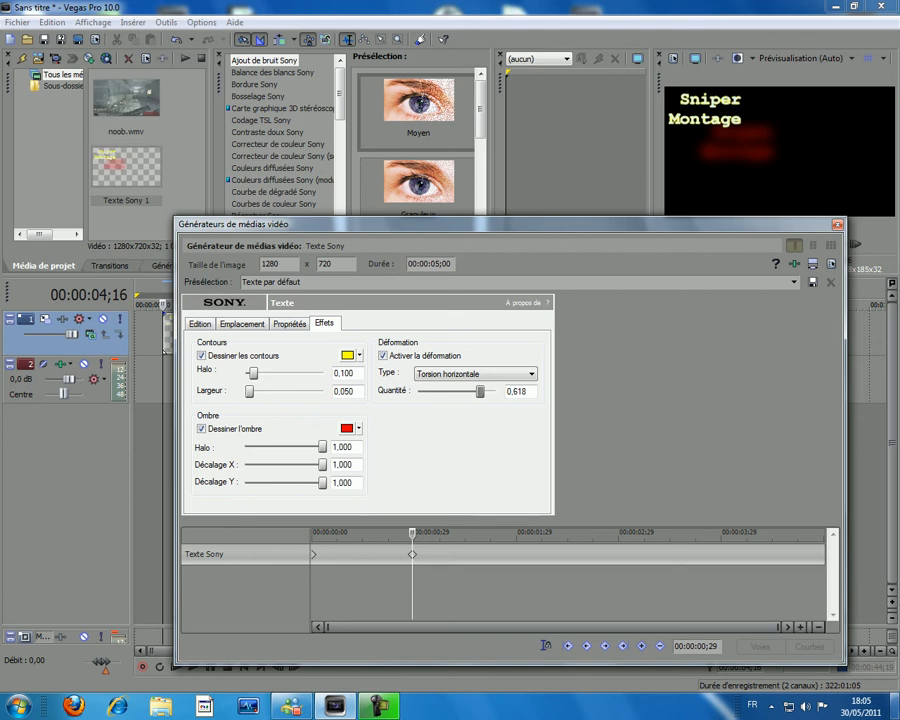
right_click(412, 554)
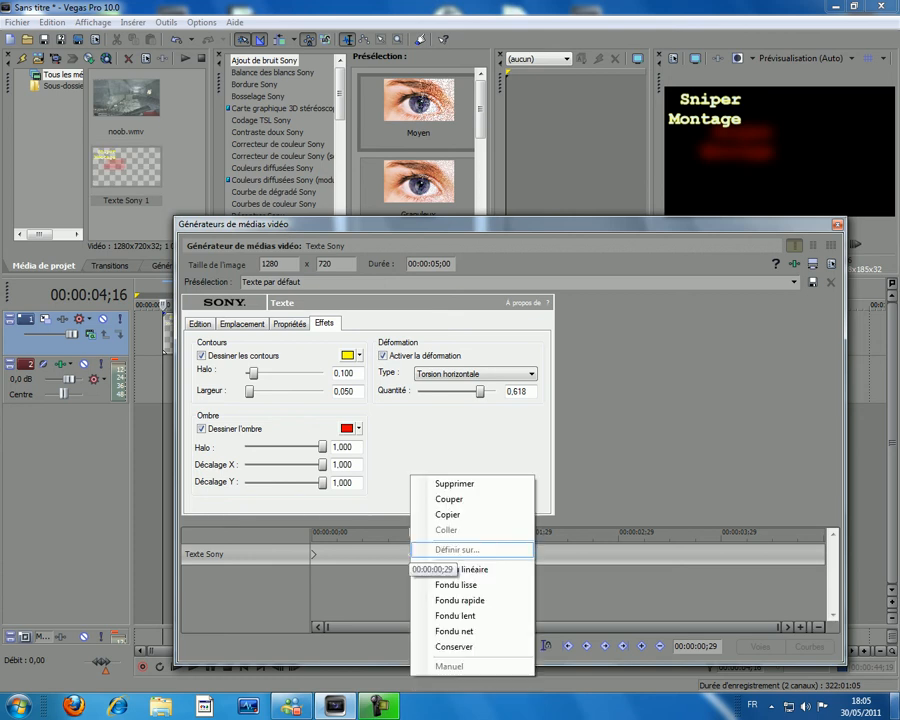
click(460, 569)
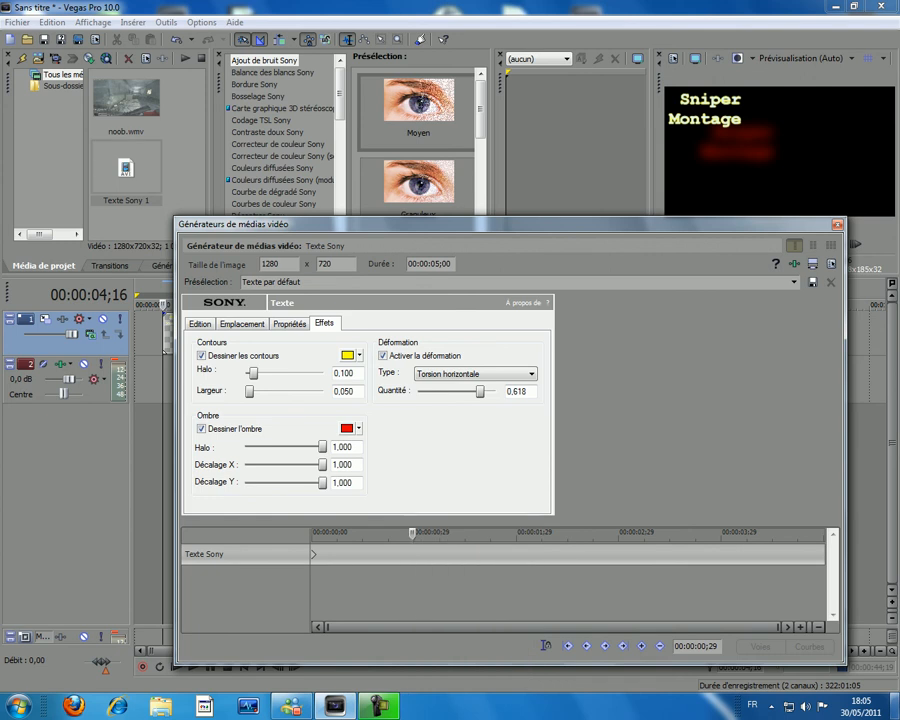
Set the title's twist amount to 0,200 and keyframe the deformation on at 00:00:01;00 and off at 00:00:01;29.
key(Home)
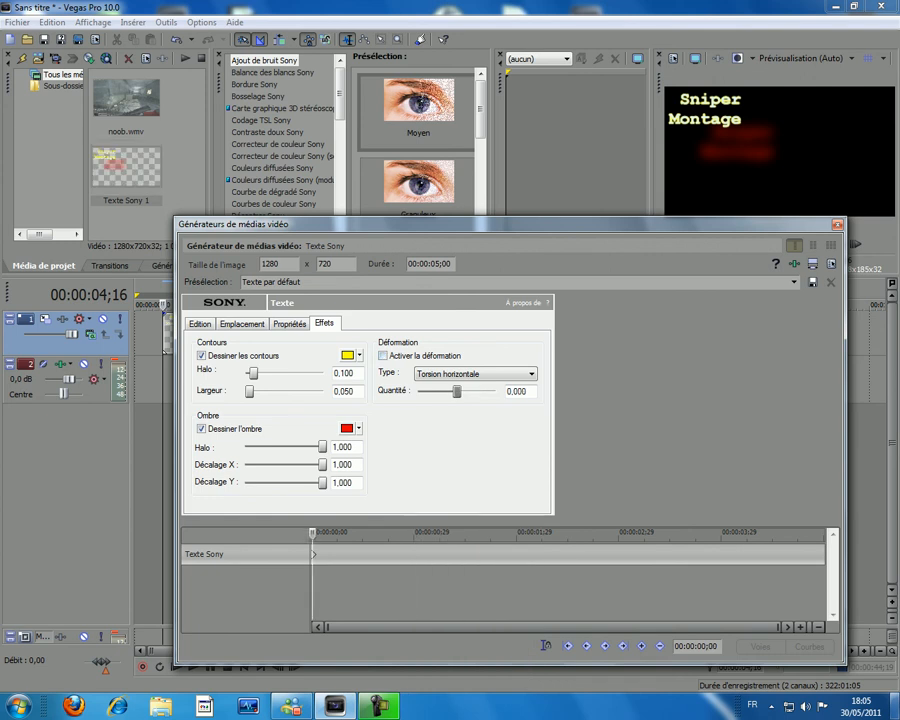
key(ctrl+z)
drag(313, 580, 418, 580)
click(413, 580)
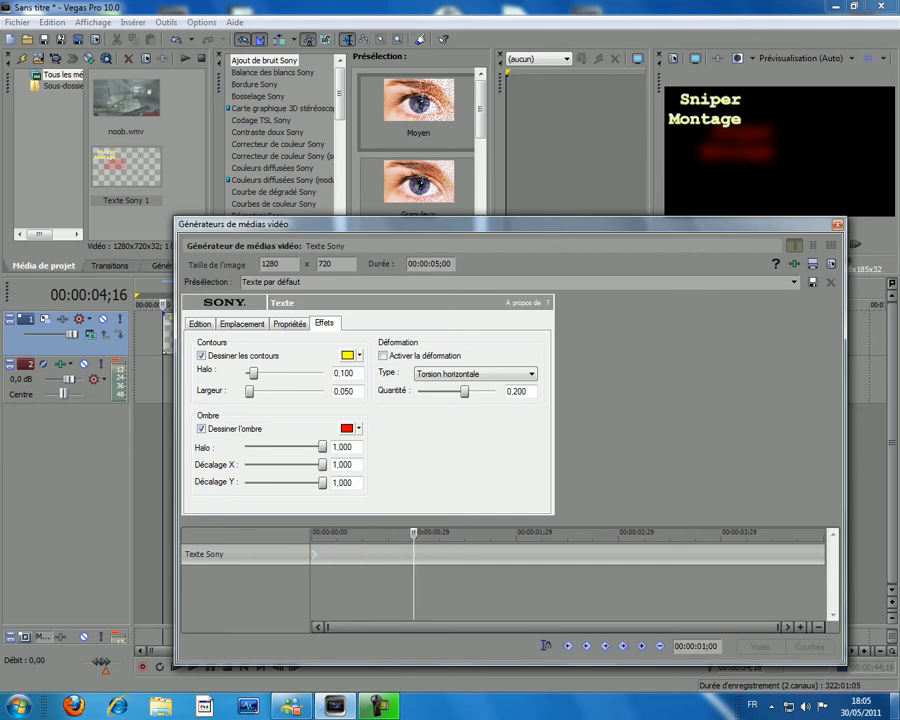
click(382, 355)
drag(414, 580, 516, 580)
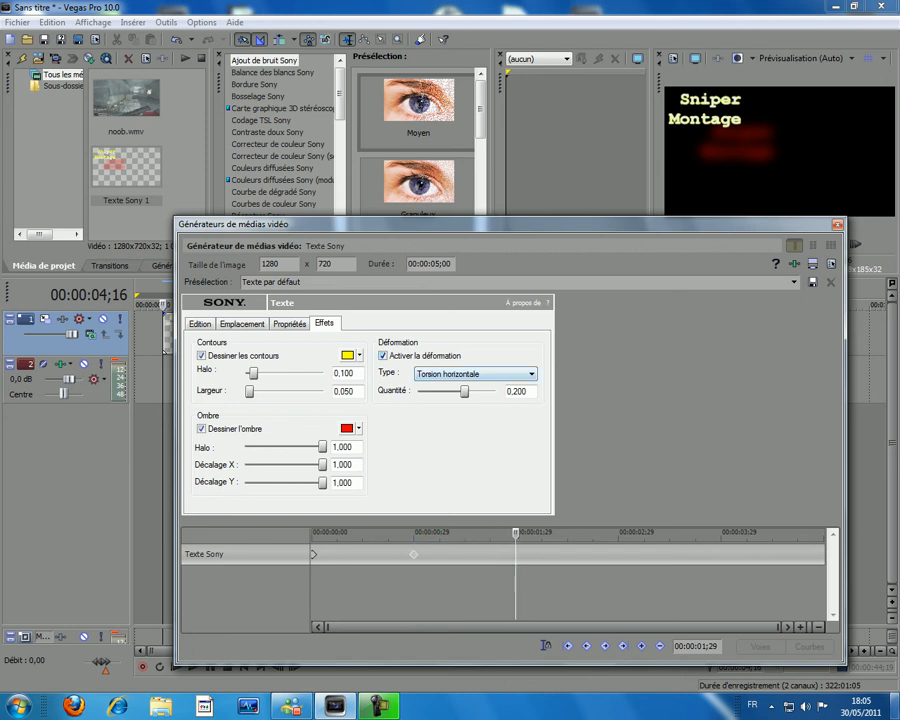
click(382, 355)
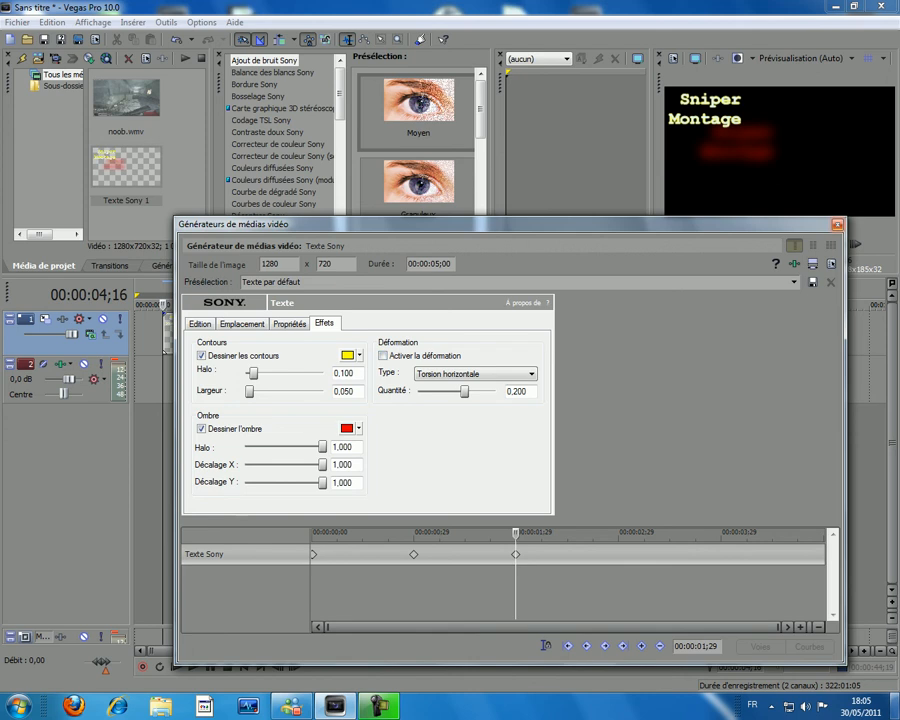
key(Escape)
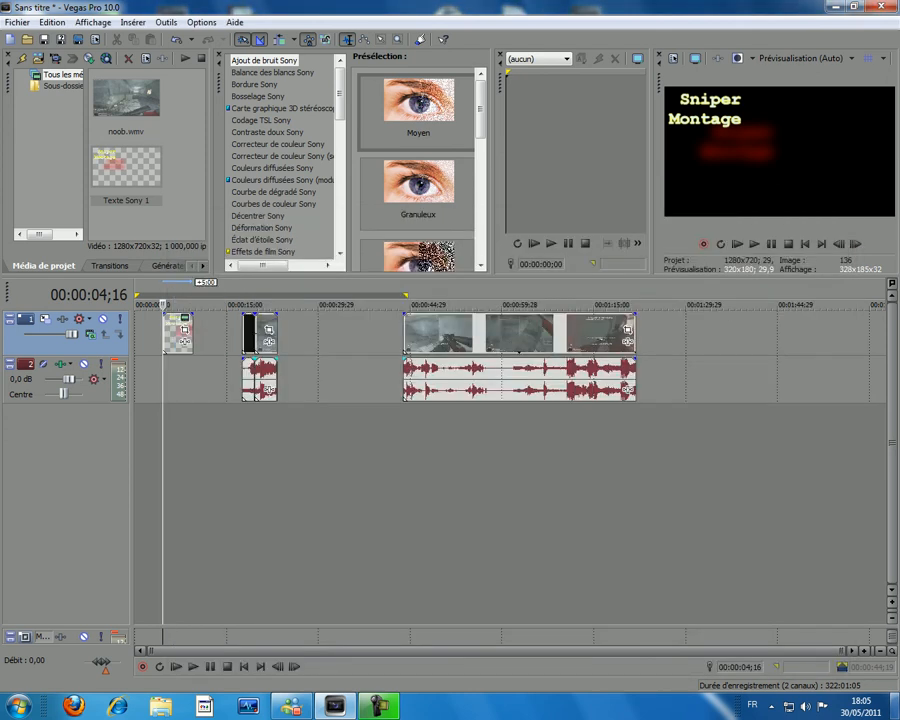
Insert a new video track and move the title event onto it.
right_click(213, 426)
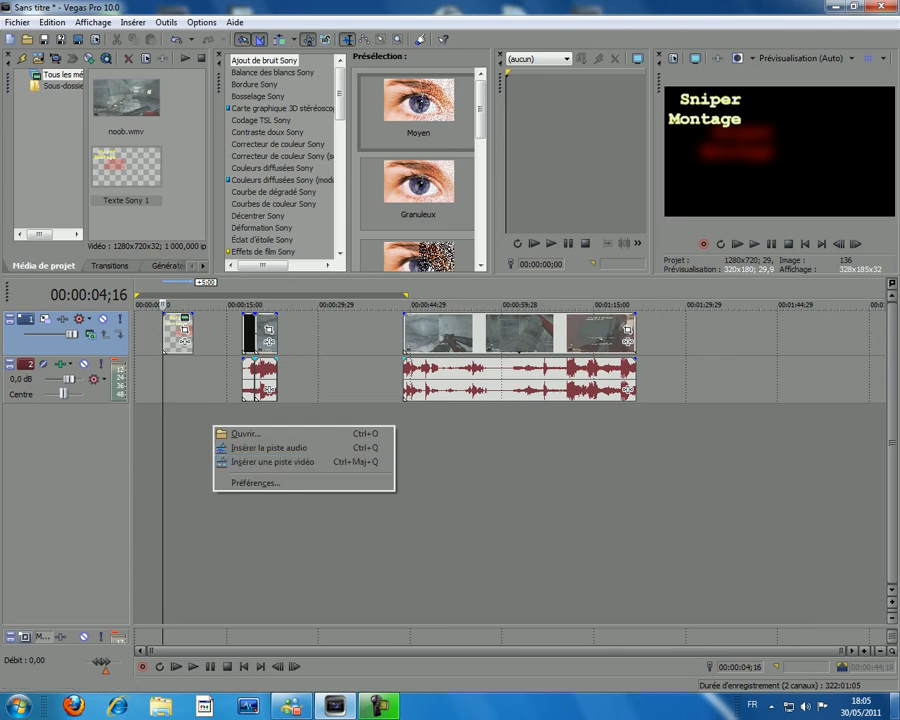
click(272, 461)
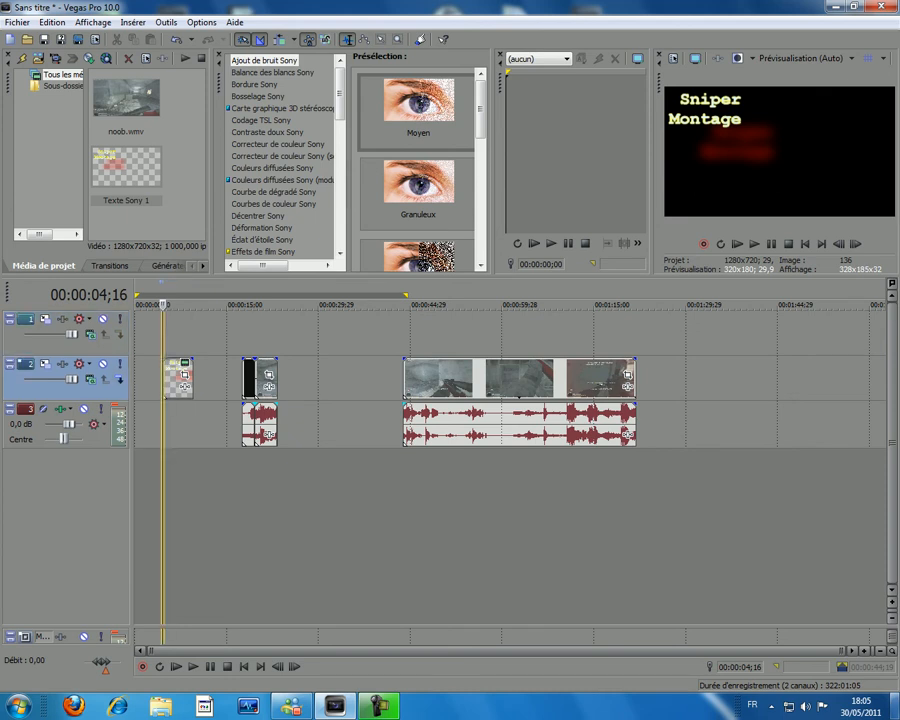
drag(178, 378, 178, 333)
Move the short black clip beneath the title at 00:00:04;16 and trim the title's end by 3:00 to match it.
drag(249, 380, 171, 380)
click(178, 333)
drag(192, 332, 187, 332)
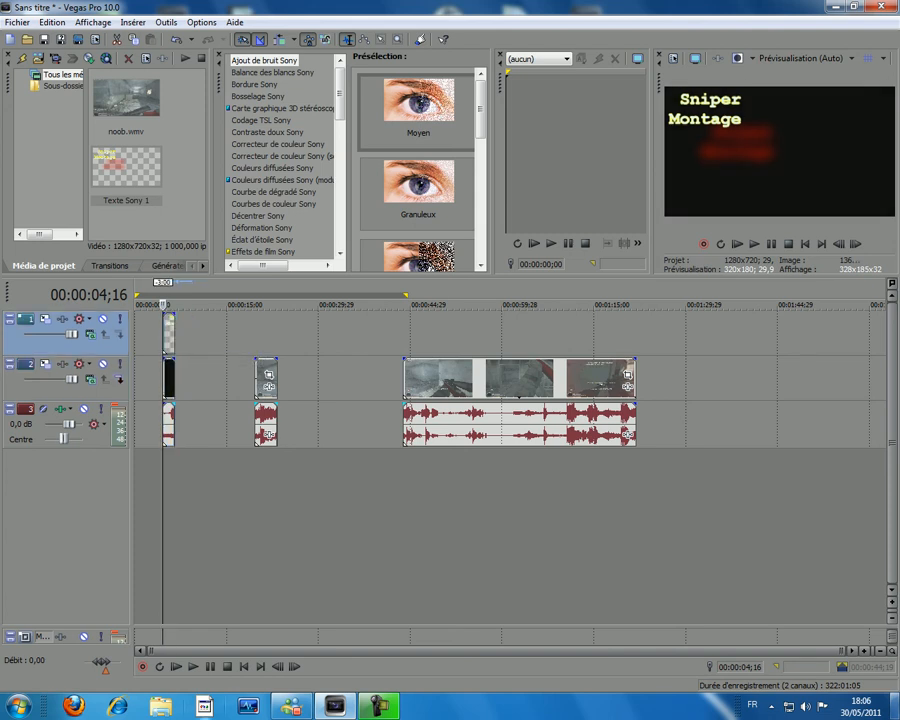
Play the title section and move the second short gameplay clip directly against the end of the black clip.
click(193, 667)
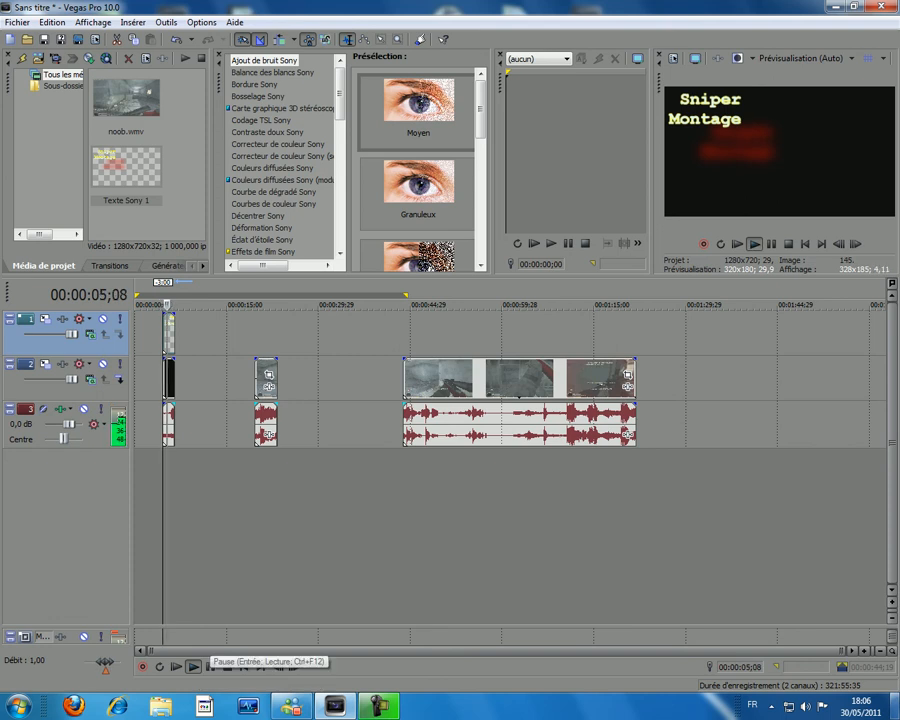
click(210, 667)
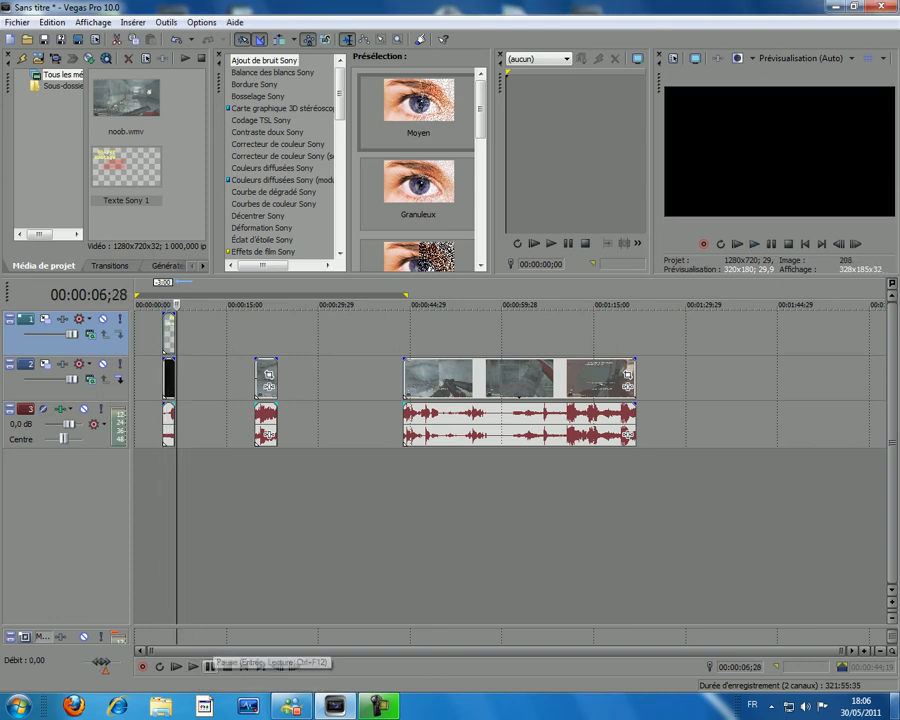
drag(266, 380, 187, 380)
key(Escape)
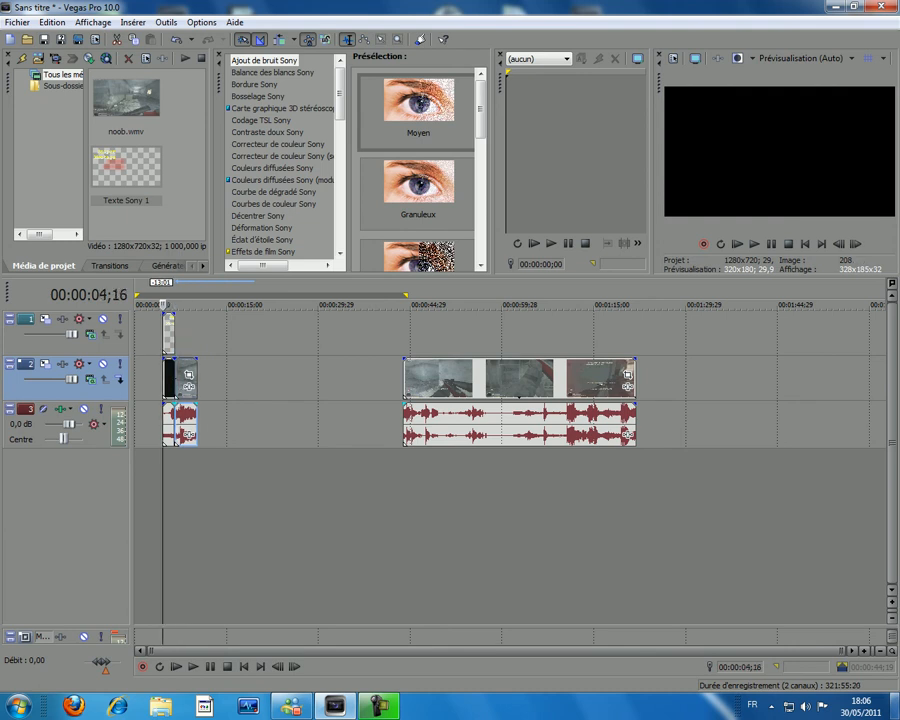
Extend the title's end by 3:00 over the second clip and trim its start to 00:00:06;26.
drag(175, 335, 193, 335)
click(193, 666)
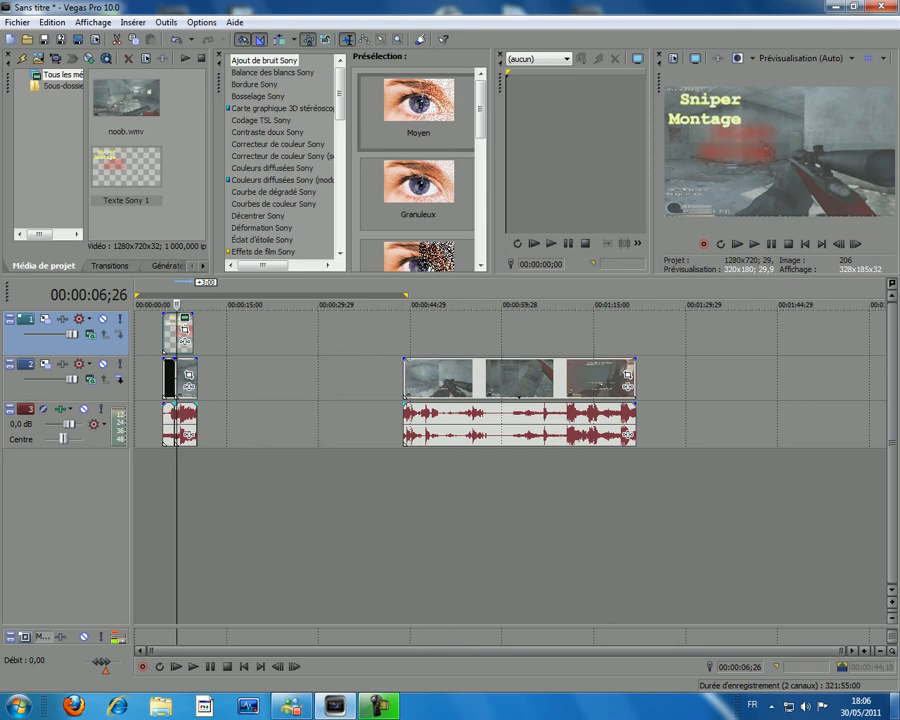
drag(164, 333, 178, 333)
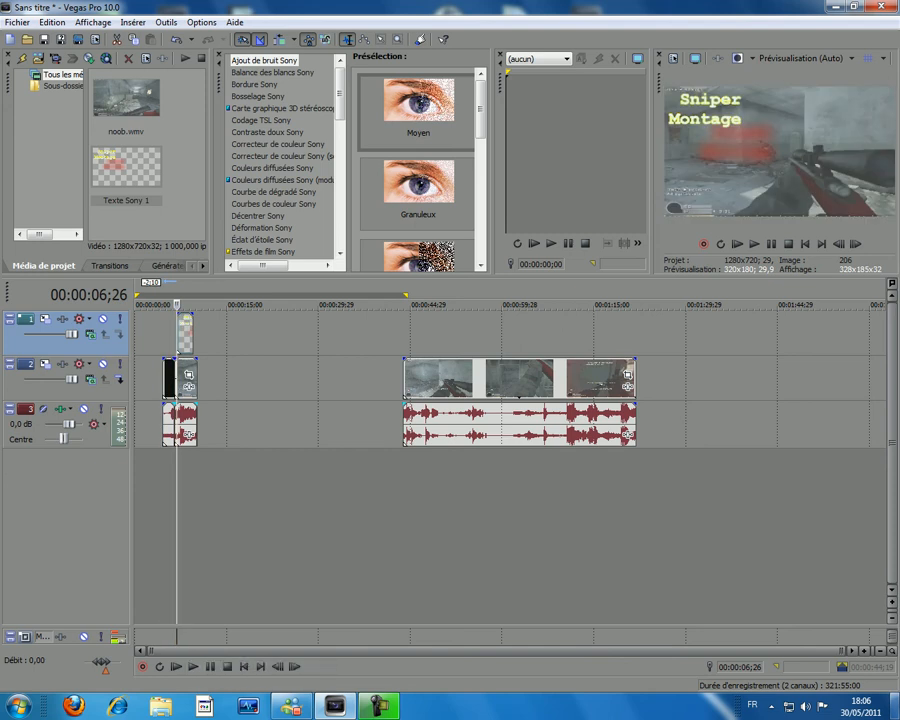
Move the two short clips to the start of the timeline and align the title's start with the second clip.
mouse_move(169, 379)
mouse_down()
mouse_move(134, 379)
mouse_move(185, 379)
mouse_move(157, 379)
mouse_up()
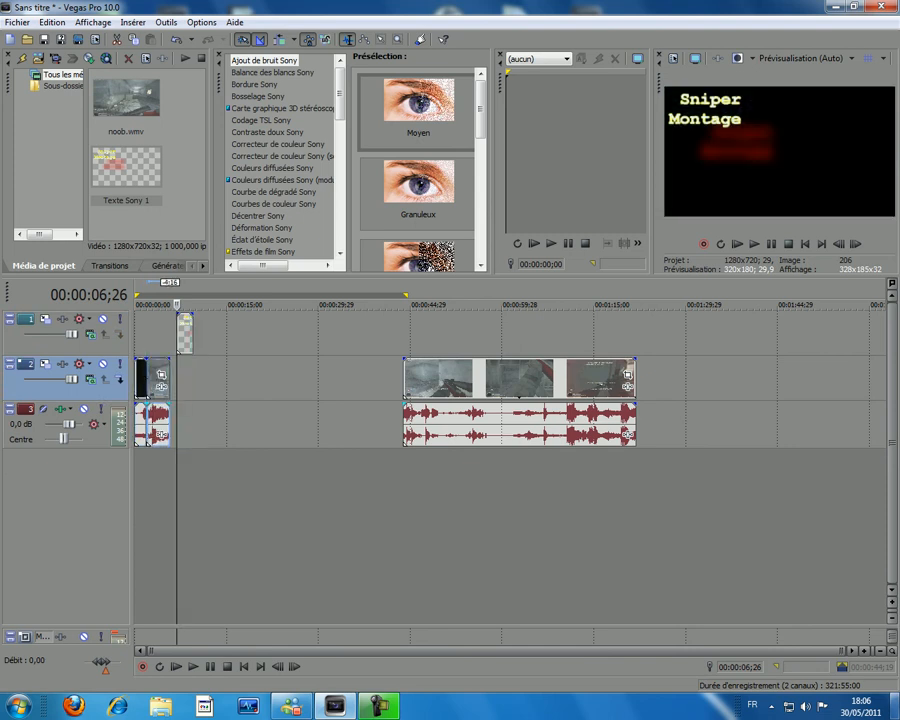
drag(185, 333, 156, 333)
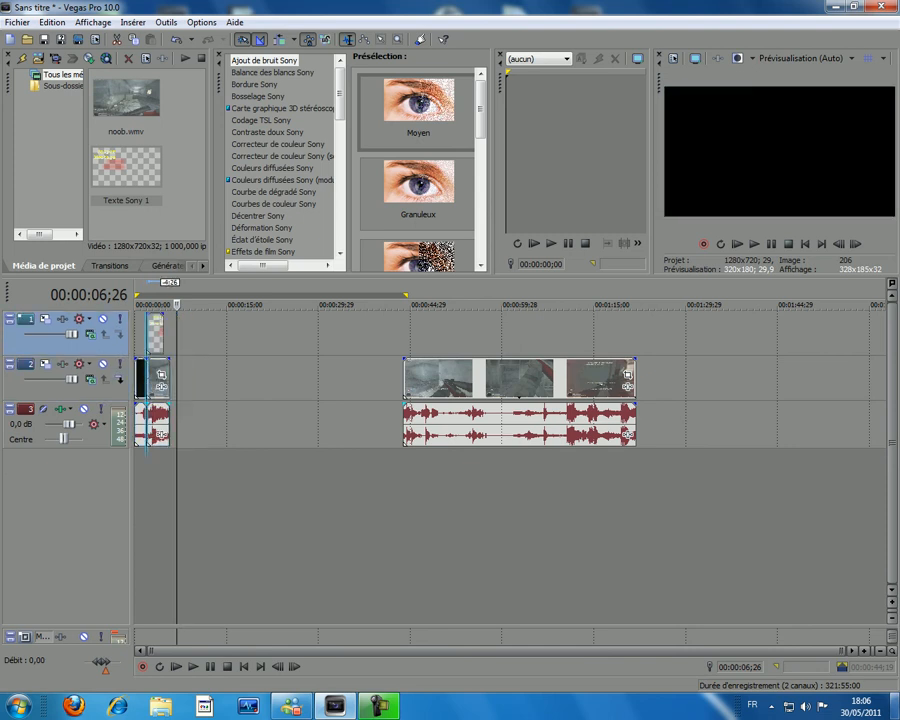
Shift the long gameplay clip 10 frames earlier and place the cursor at its start, 00:00:43;13.
drag(519, 379, 517, 379)
click(401, 379)
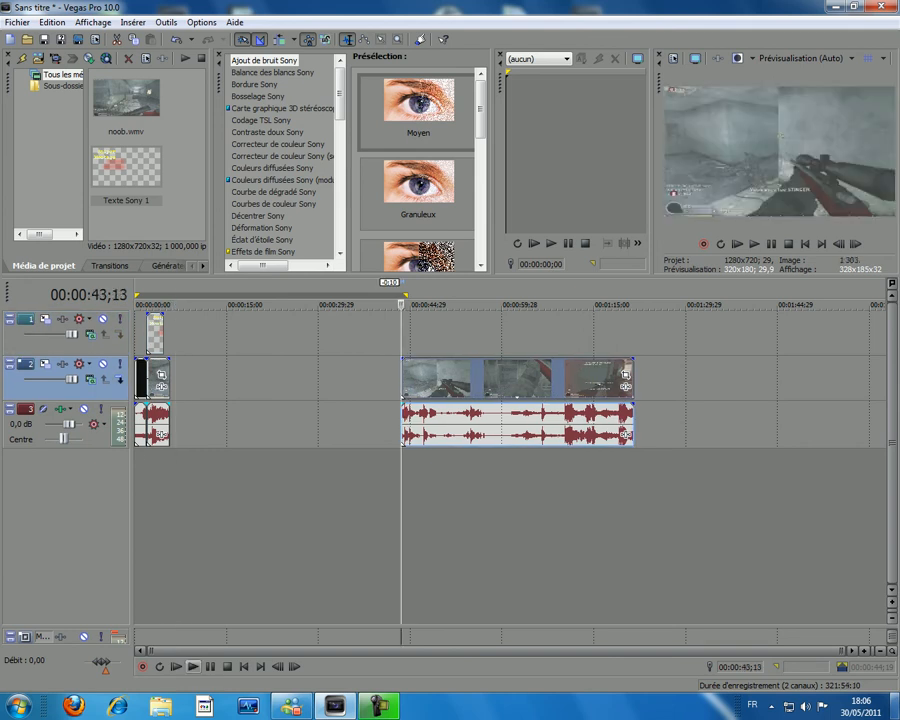
Play the long gameplay clip, split it at 00:00:45;16 and move the short front piece 6:13 earlier.
click(193, 666)
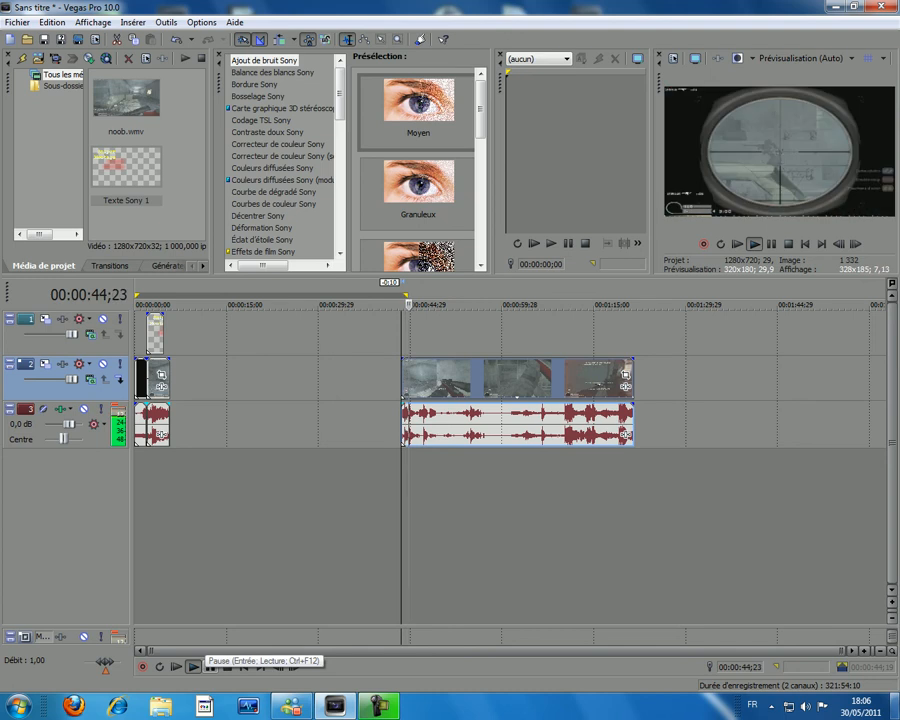
click(193, 666)
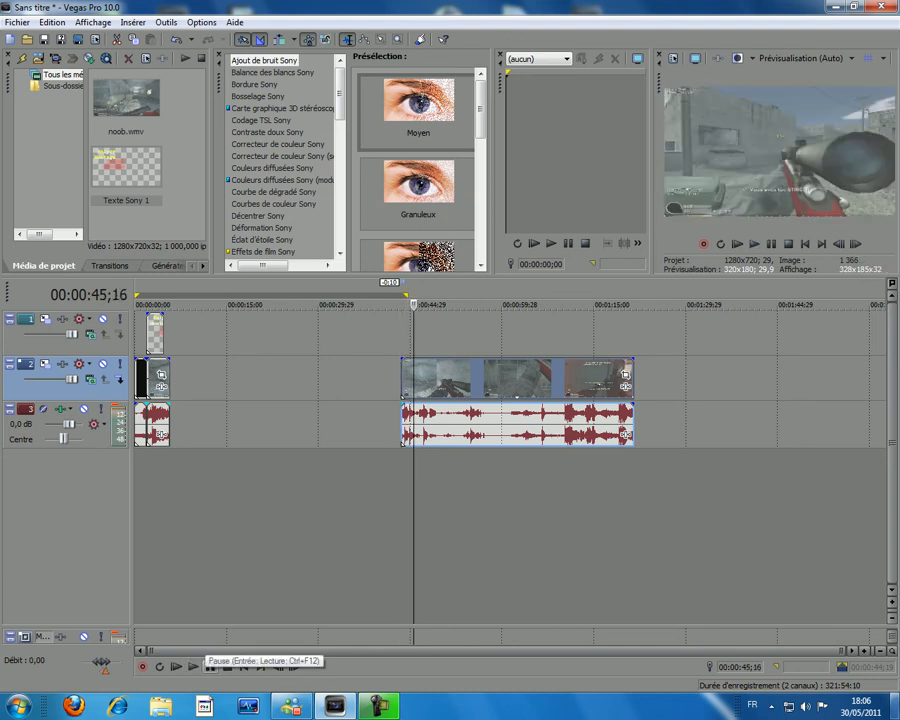
key(s)
drag(408, 380, 368, 380)
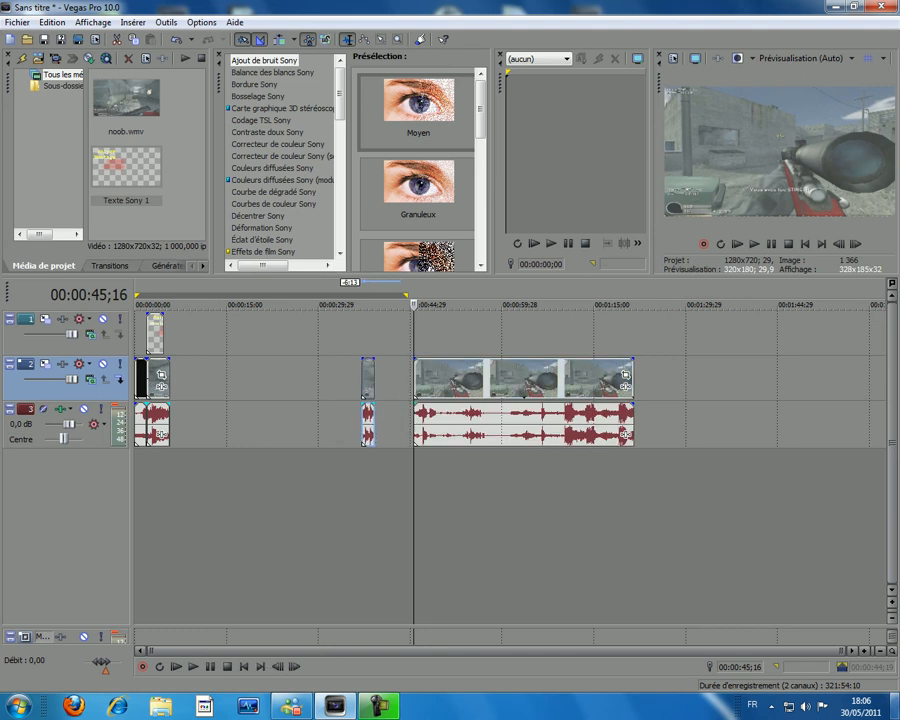
Play the isolated short gameplay piece and trim its end to 00:00:37;24.
mouse_move(373, 380)
mouse_down()
mouse_move(401, 380)
mouse_move(366, 380)
mouse_up()
click(362, 380)
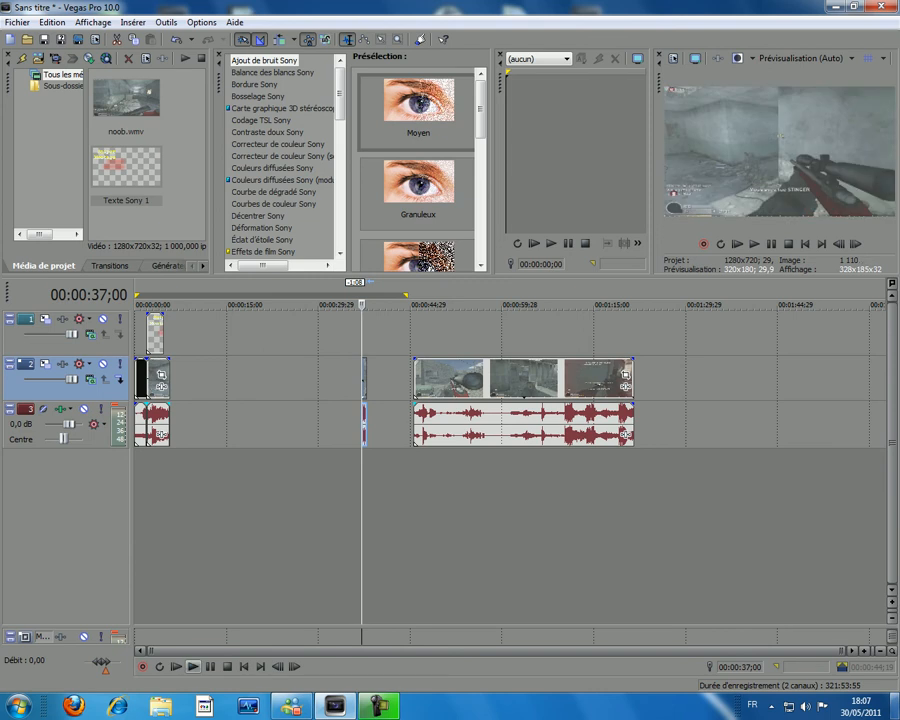
click(193, 666)
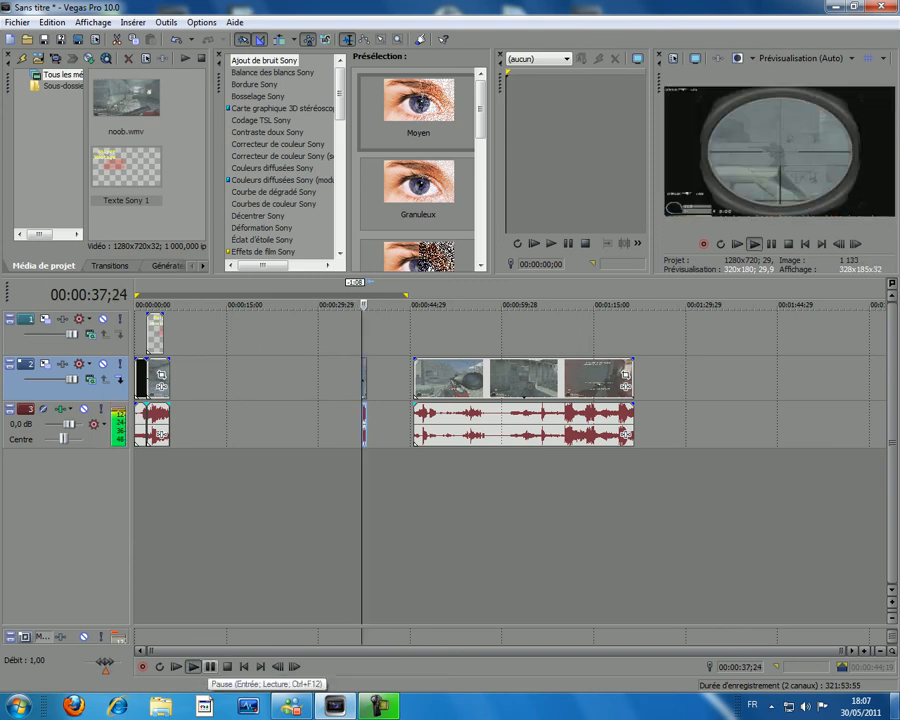
click(209, 666)
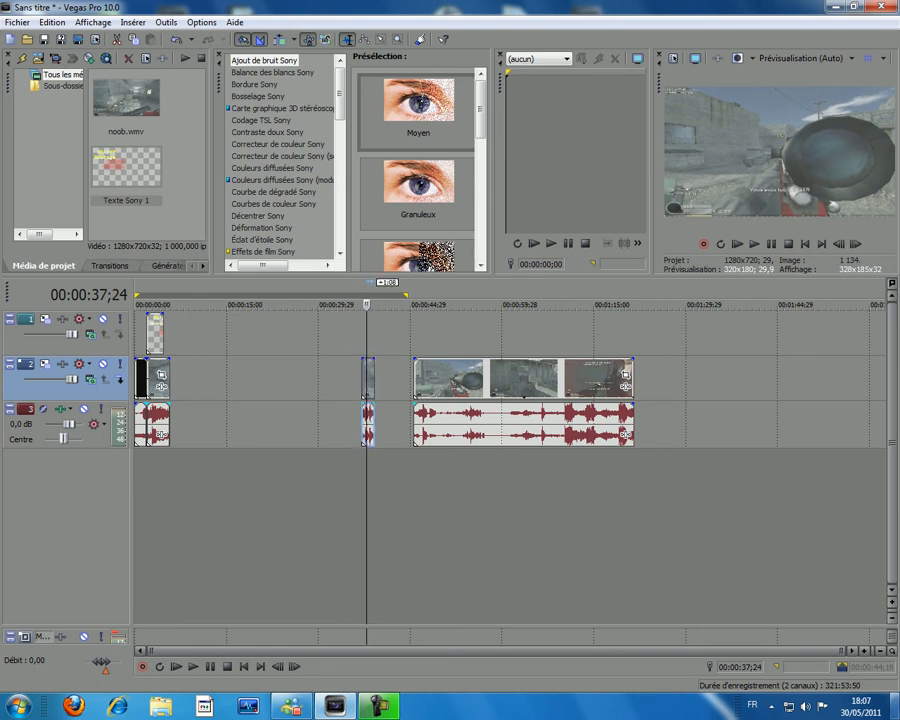
key(ctrl+z)
key(ctrl+z)
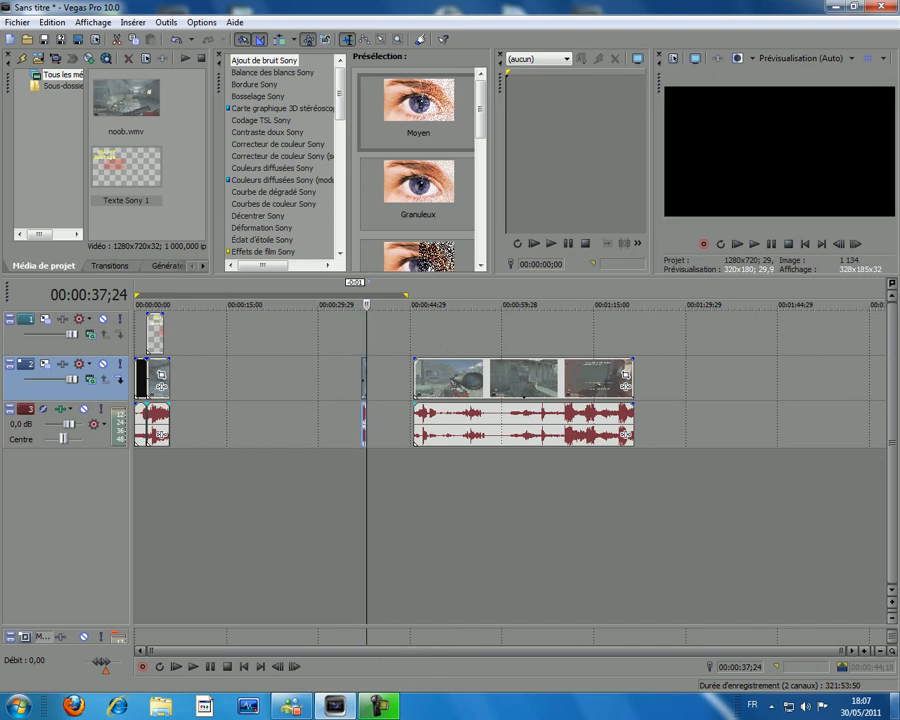
Move the short piece against the end of the opening clips and the long clip 39:00 earlier, directly after it.
drag(364, 378, 172, 378)
drag(523, 378, 285, 378)
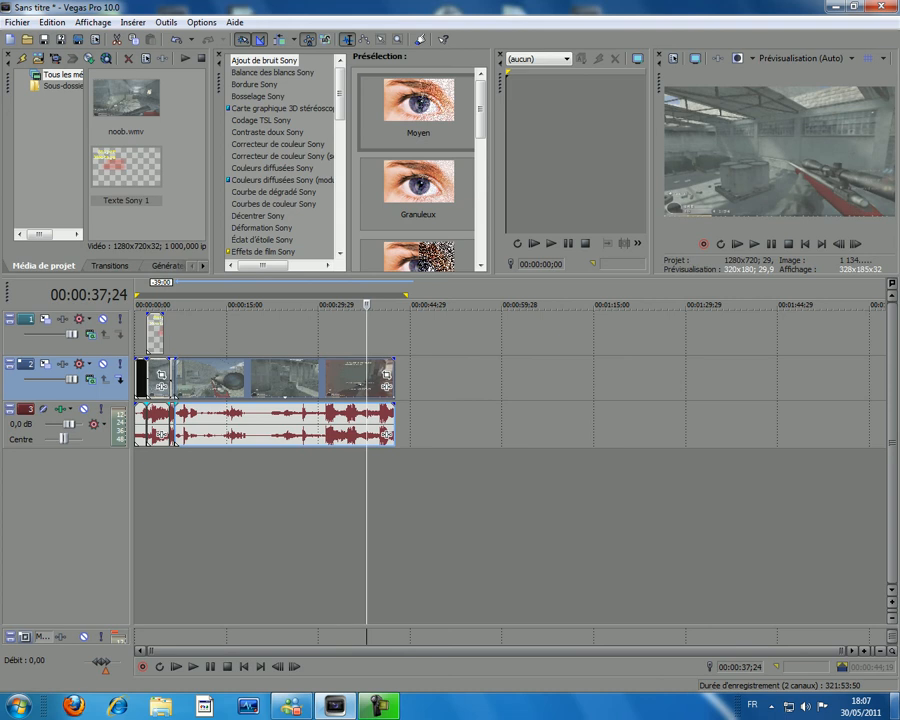
Split the long gameplay clip at 00:00:13;02 and play on from the cut.
click(217, 378)
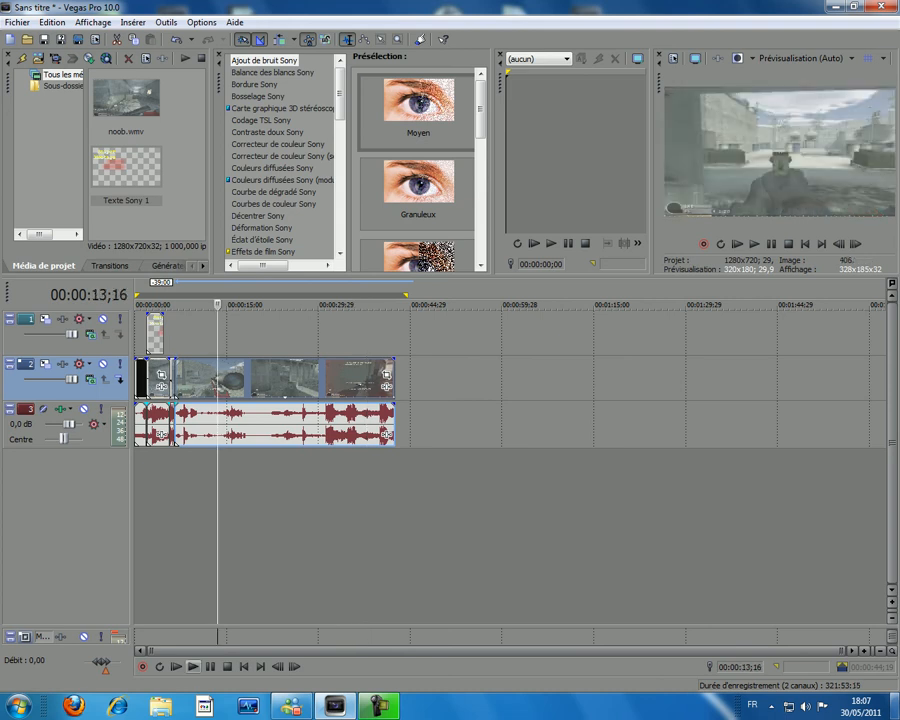
click(214, 383)
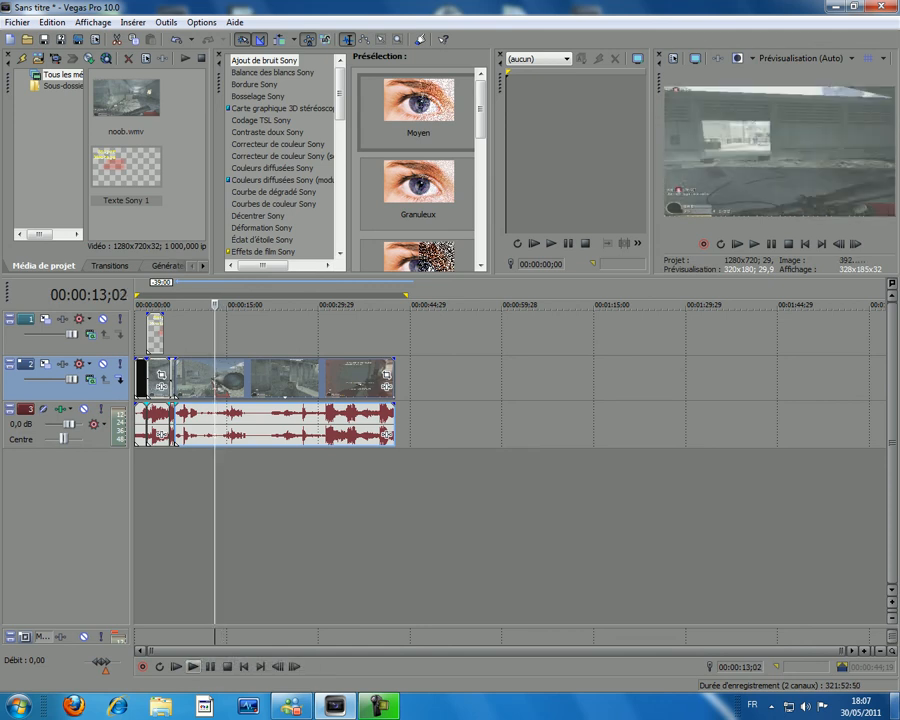
key(s)
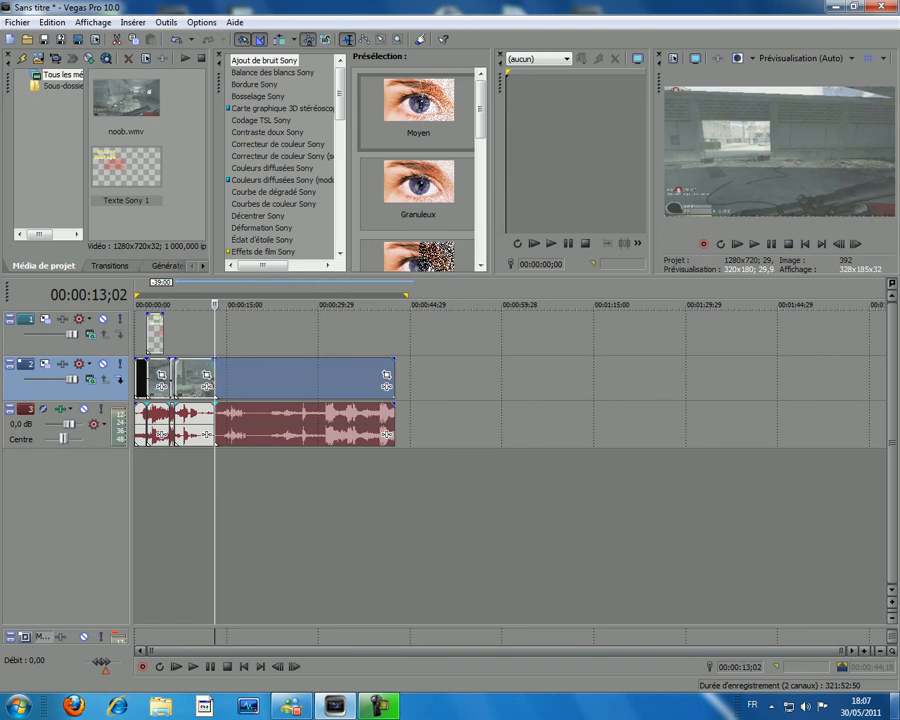
key(space)
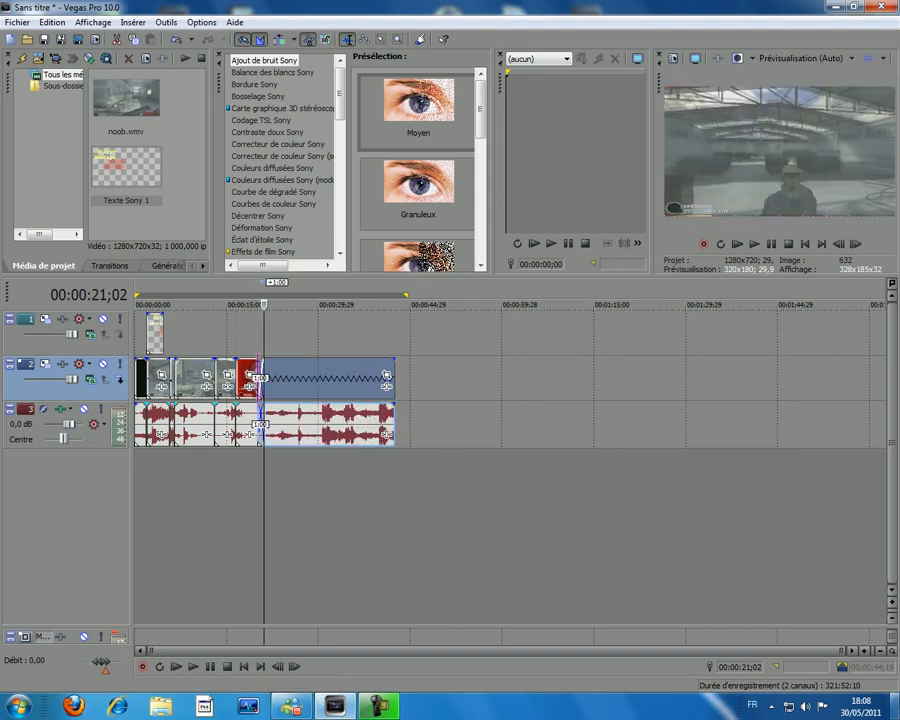
Shorten the red-tinted clip's end by 2:29, preview it from 00:00:16;14, and move the last clip directly against its end.
mouse_move(252, 378)
mouse_down()
mouse_move(288, 378)
mouse_move(245, 378)
mouse_up()
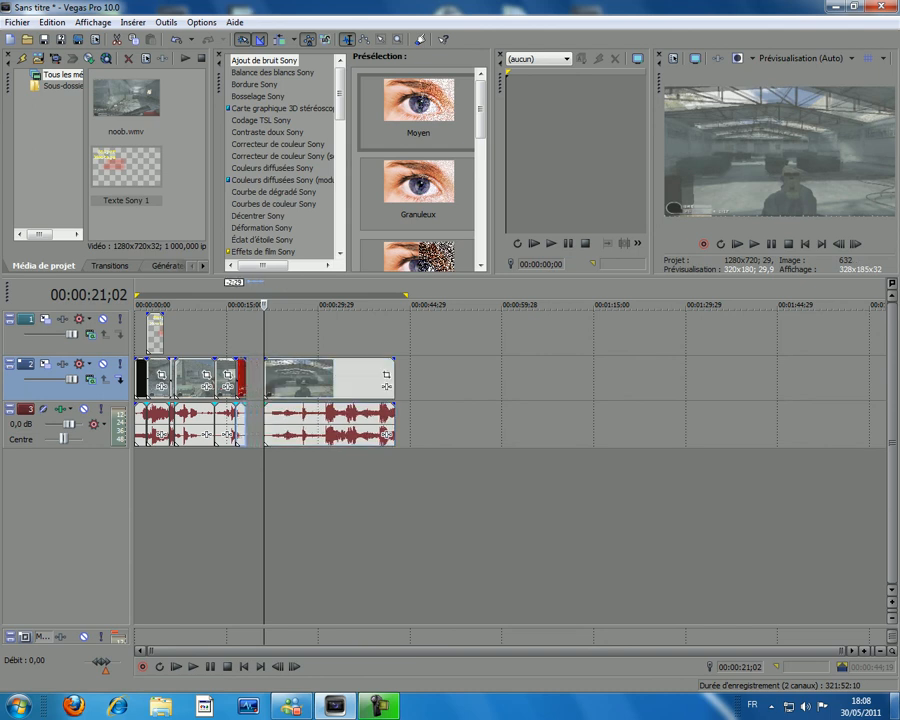
click(236, 378)
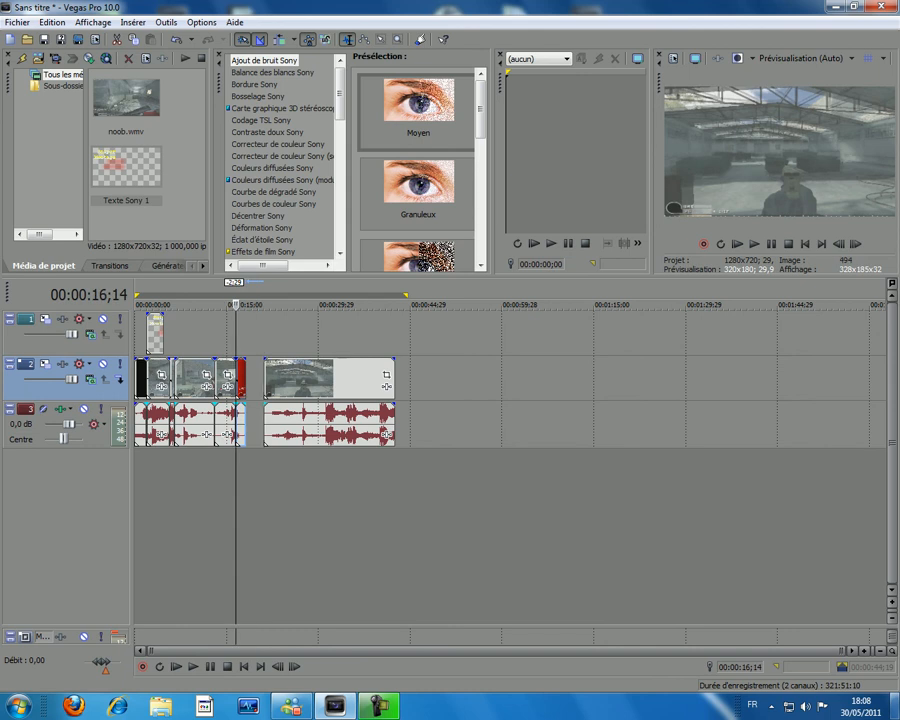
key(space)
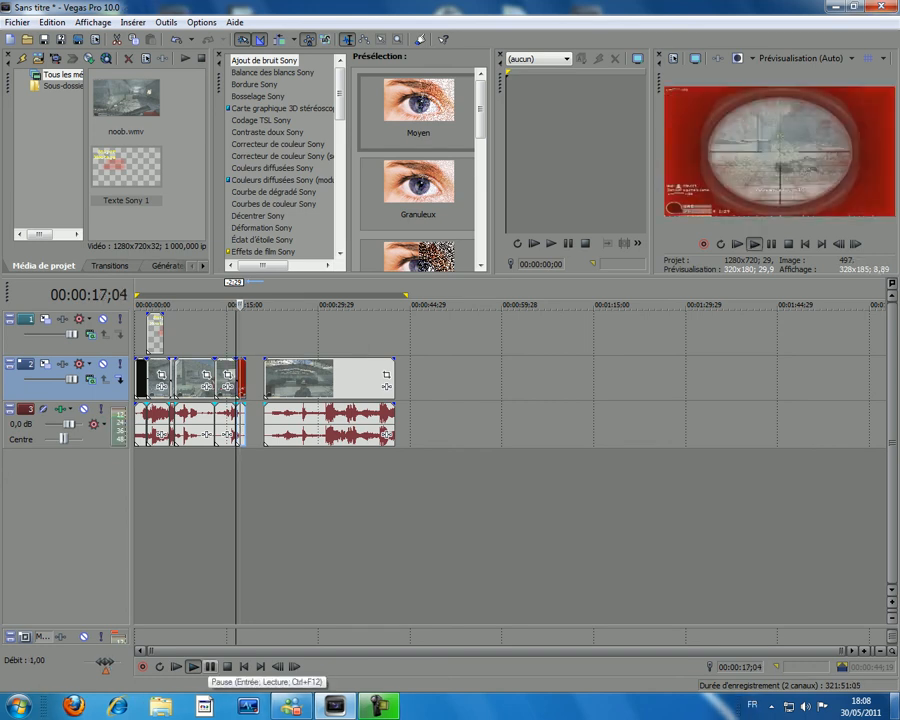
click(210, 666)
drag(300, 378, 281, 378)
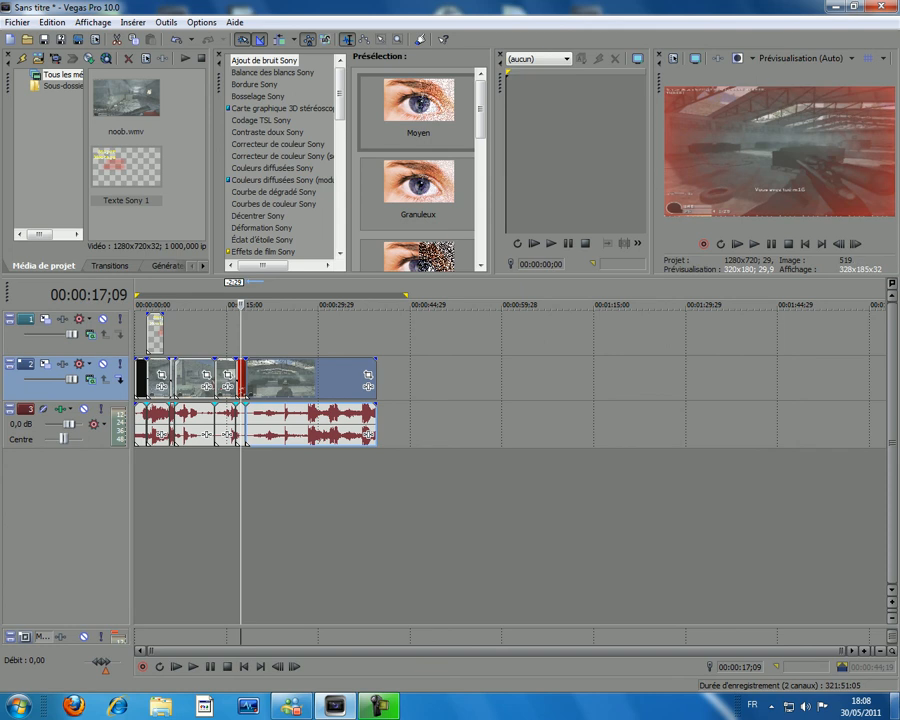
Apply the default Flou rapide Sony effect to the last gameplay clip and set its Niveau de mélange to 1,000.
scroll(285, 160, down, 3)
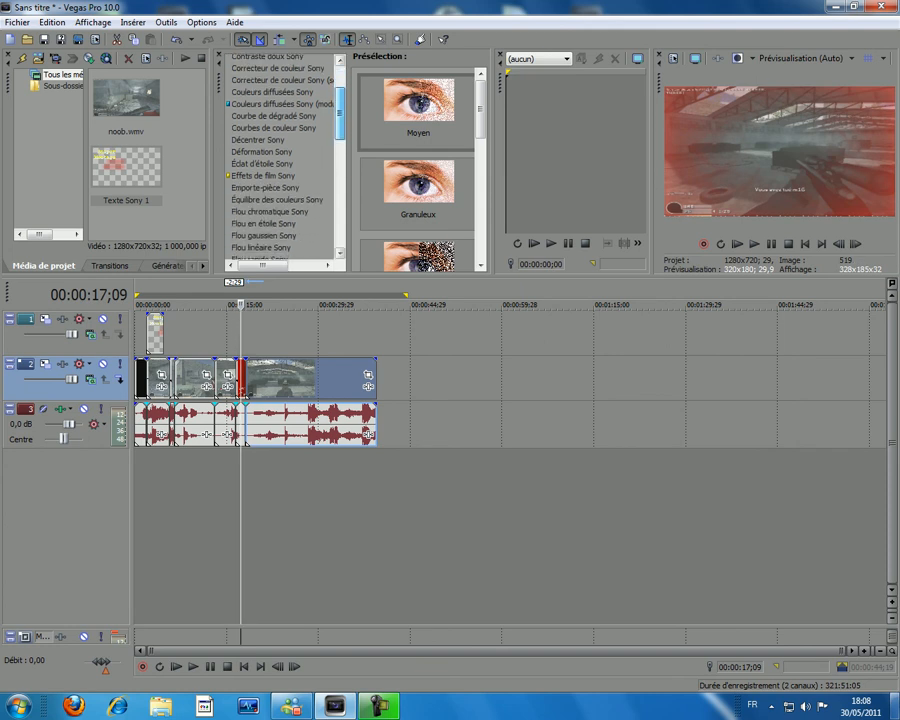
scroll(285, 160, down, 3)
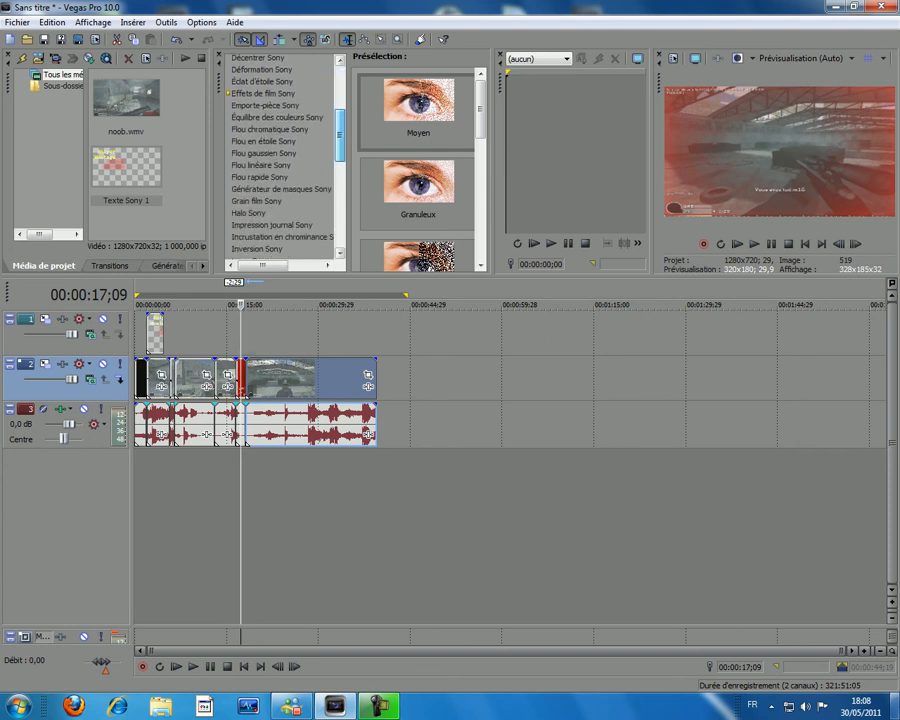
click(258, 143)
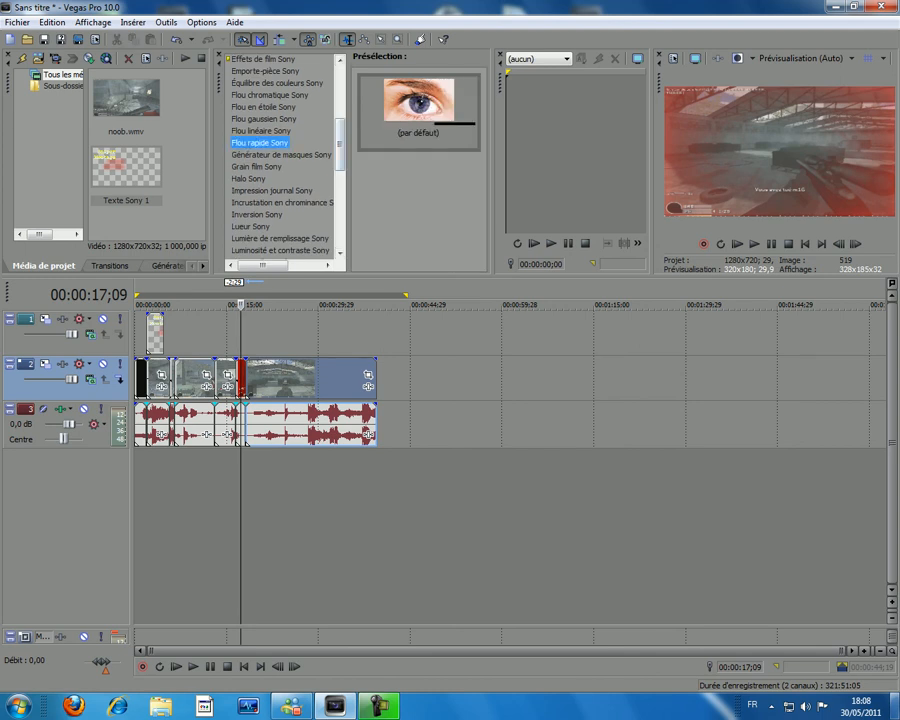
drag(418, 100, 280, 378)
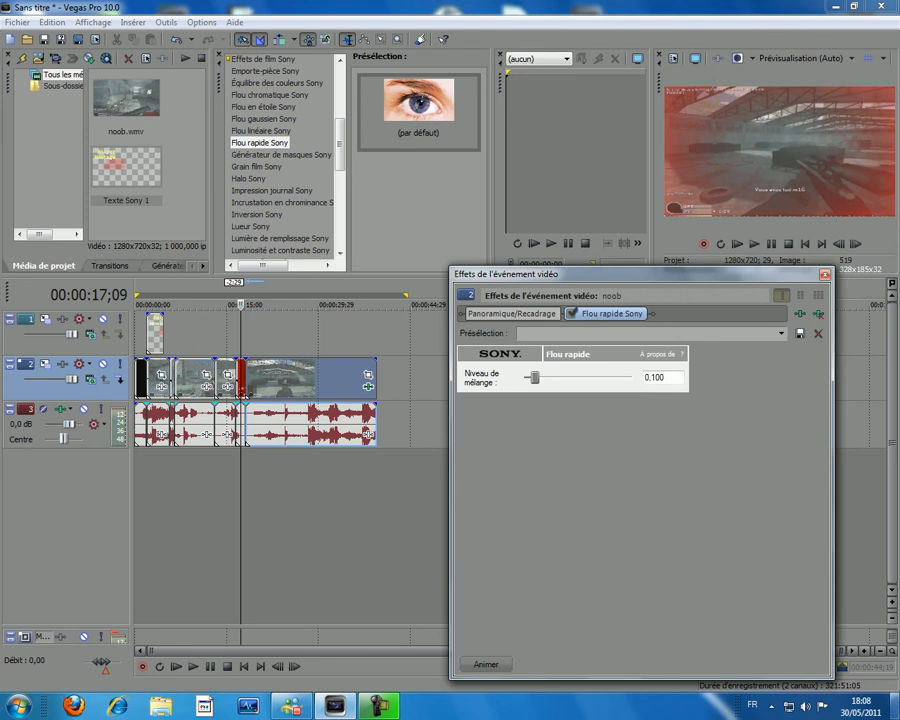
drag(535, 377, 632, 377)
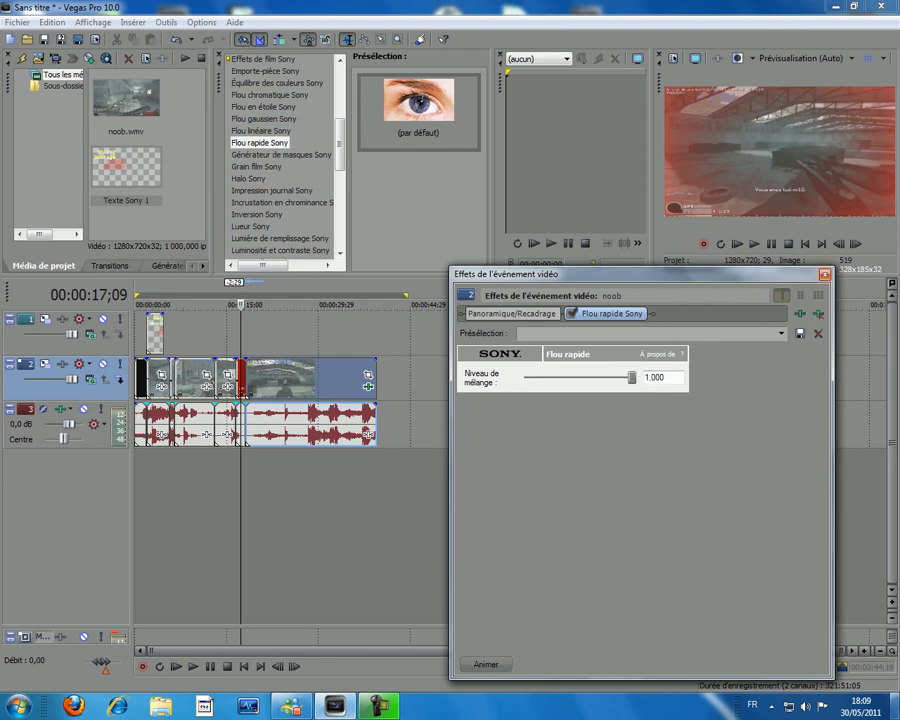
click(825, 274)
right_click(288, 378)
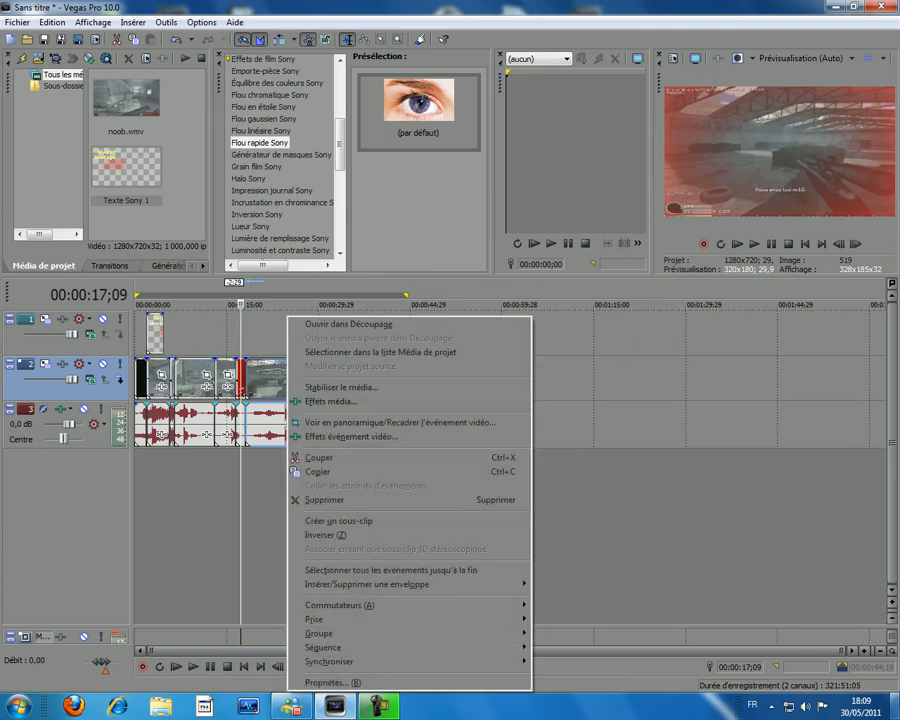
click(293, 471)
right_click(292, 346)
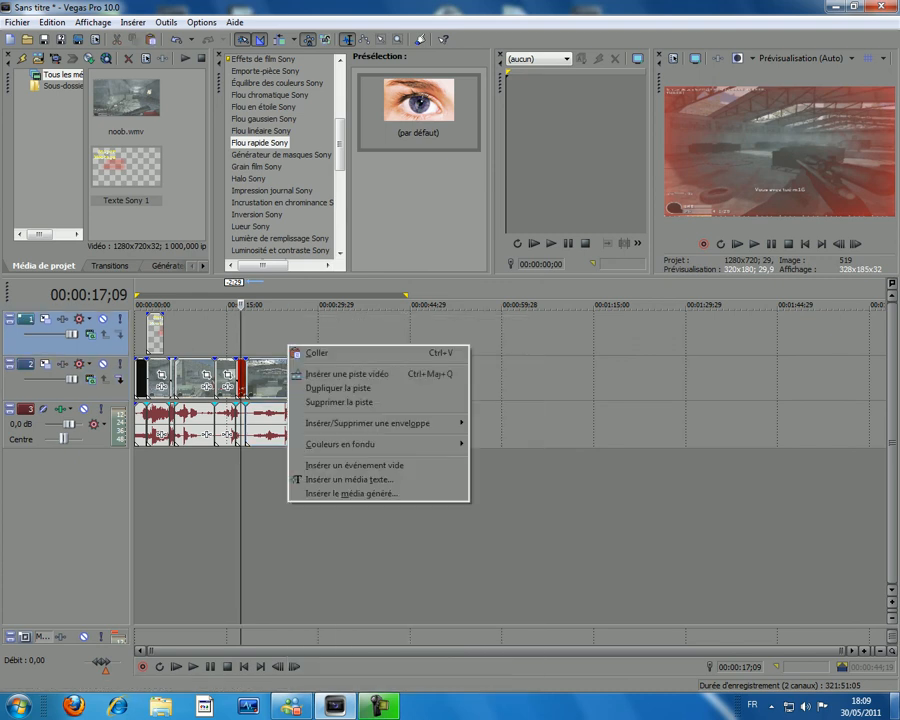
click(302, 352)
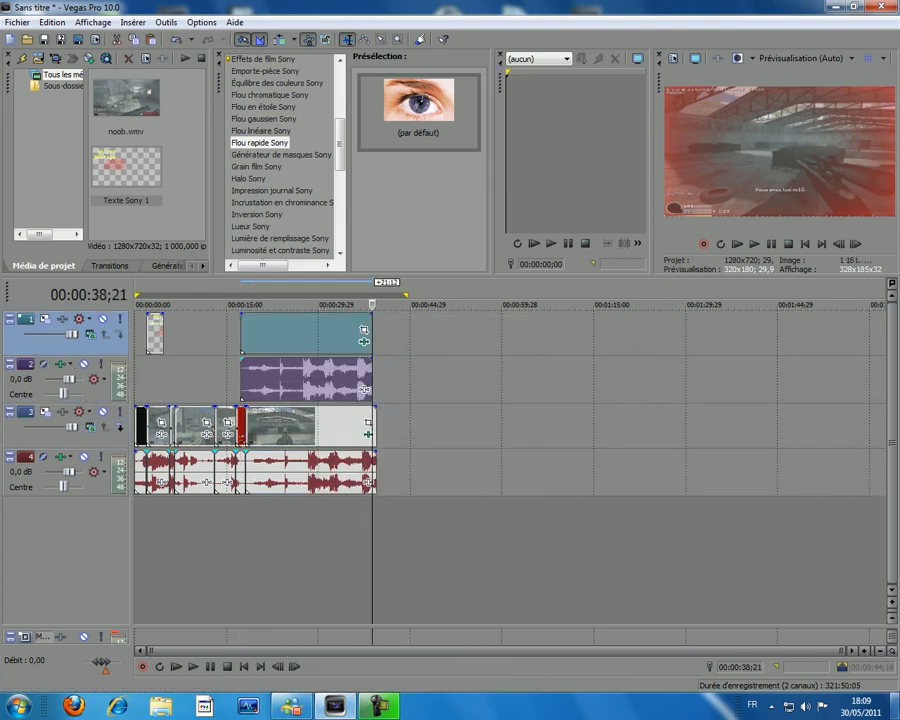
right_click(327, 377)
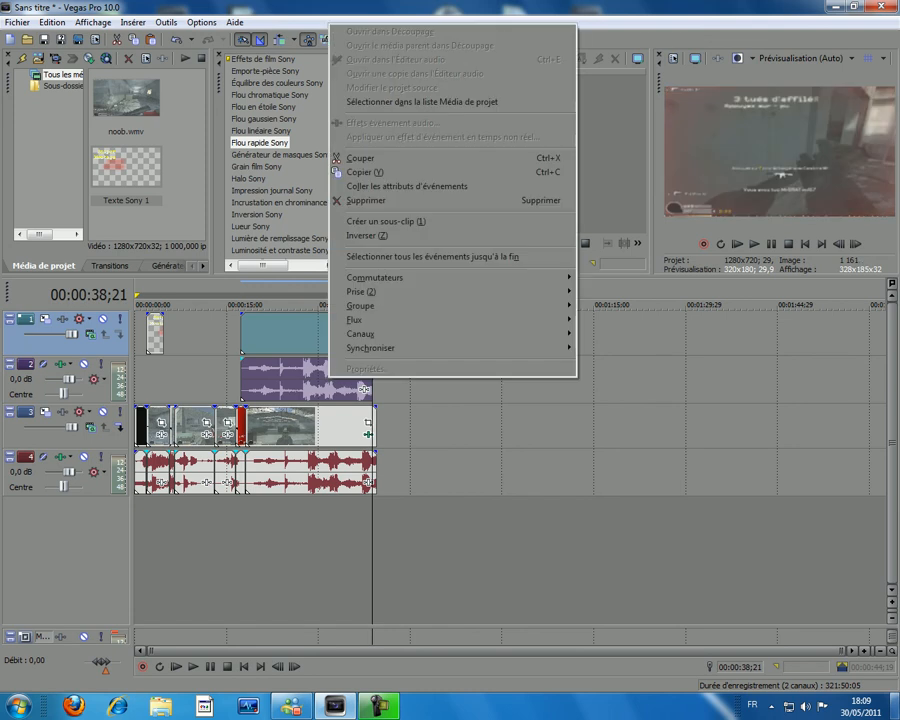
click(420, 200)
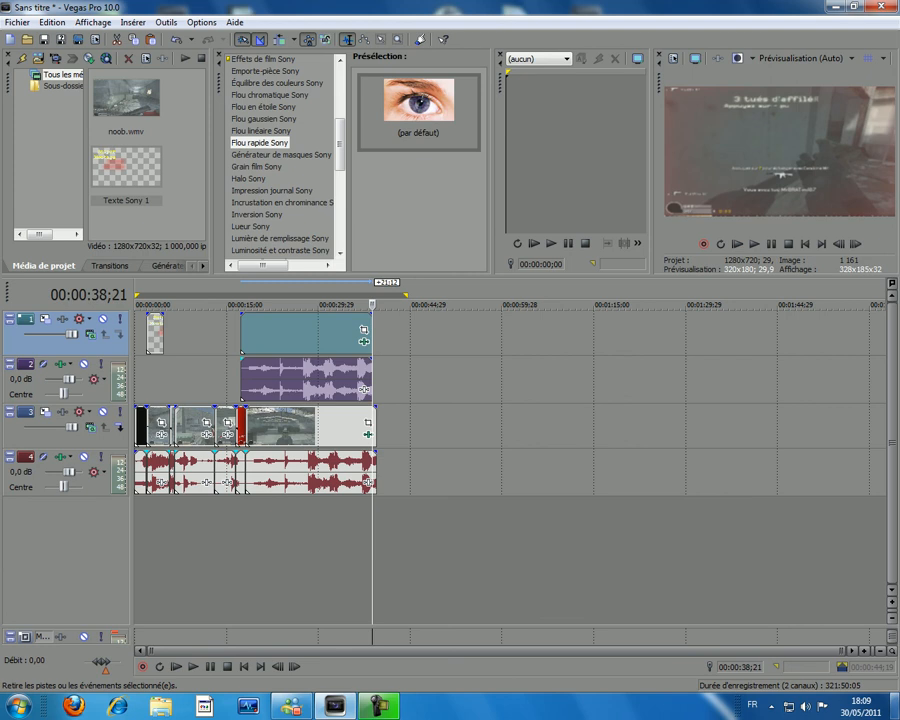
key(Delete)
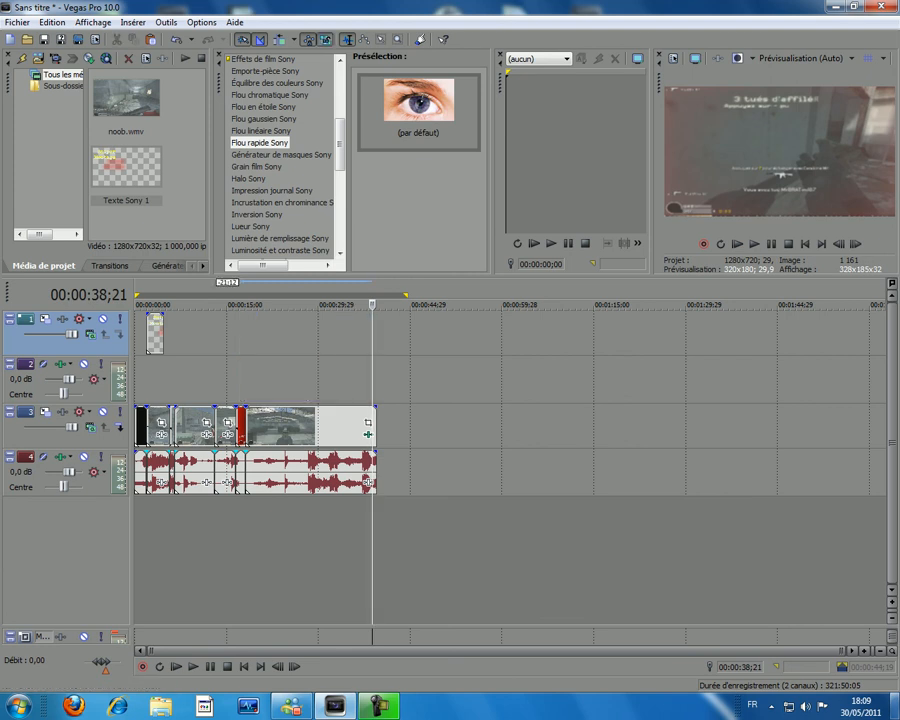
Copy only the video of the blurred last clip to track 1 and align it with the original's start.
right_click(305, 421)
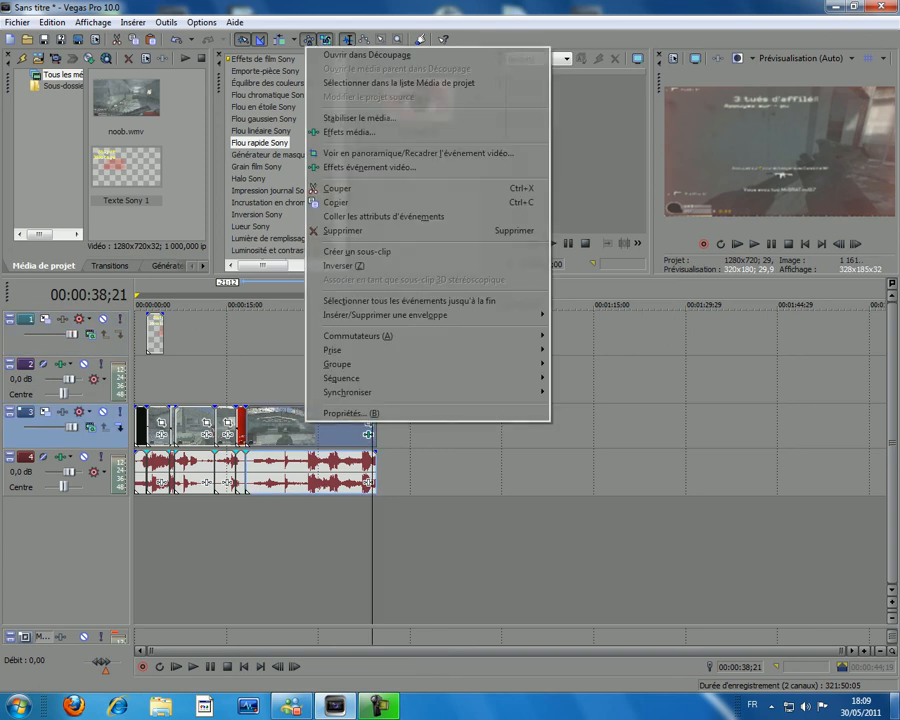
click(340, 202)
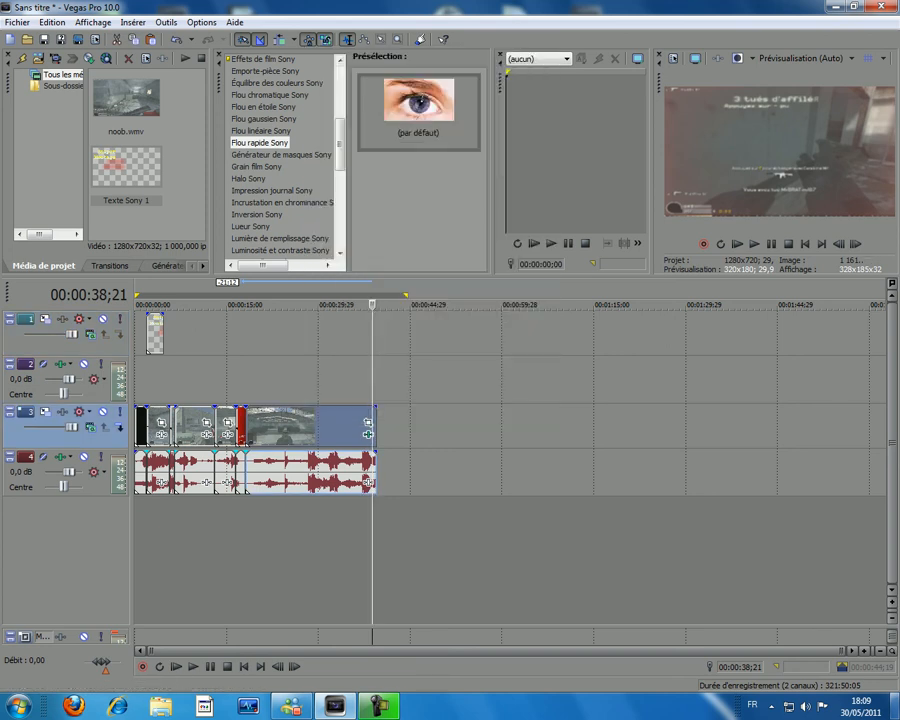
right_click(231, 317)
click(257, 327)
drag(437, 333, 311, 333)
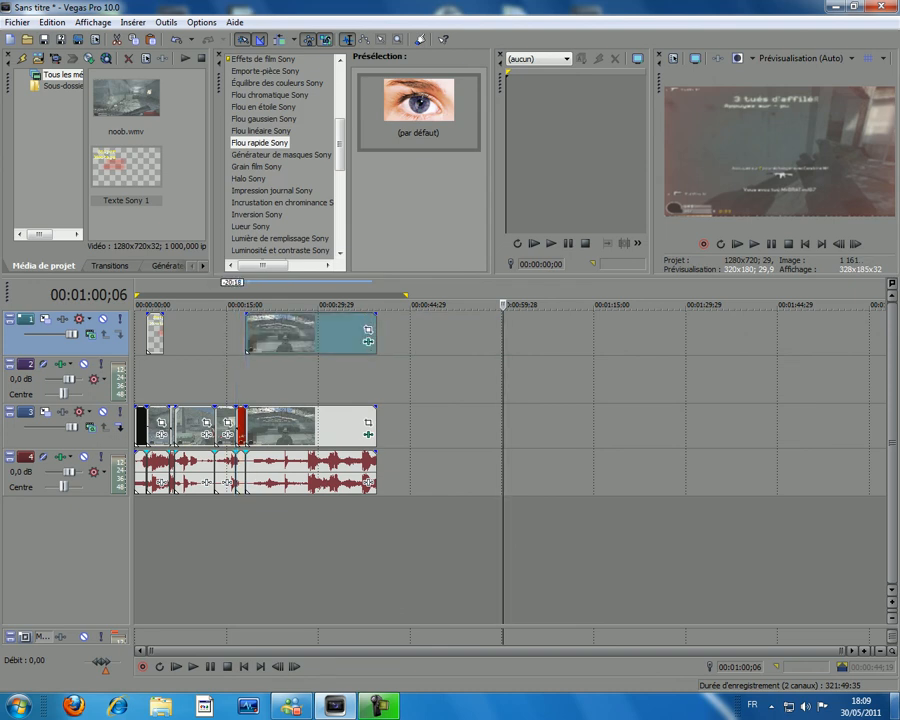
Open the Pan/Crop editor for the copied clip on track 1 and enlarge its workspace.
click(368, 330)
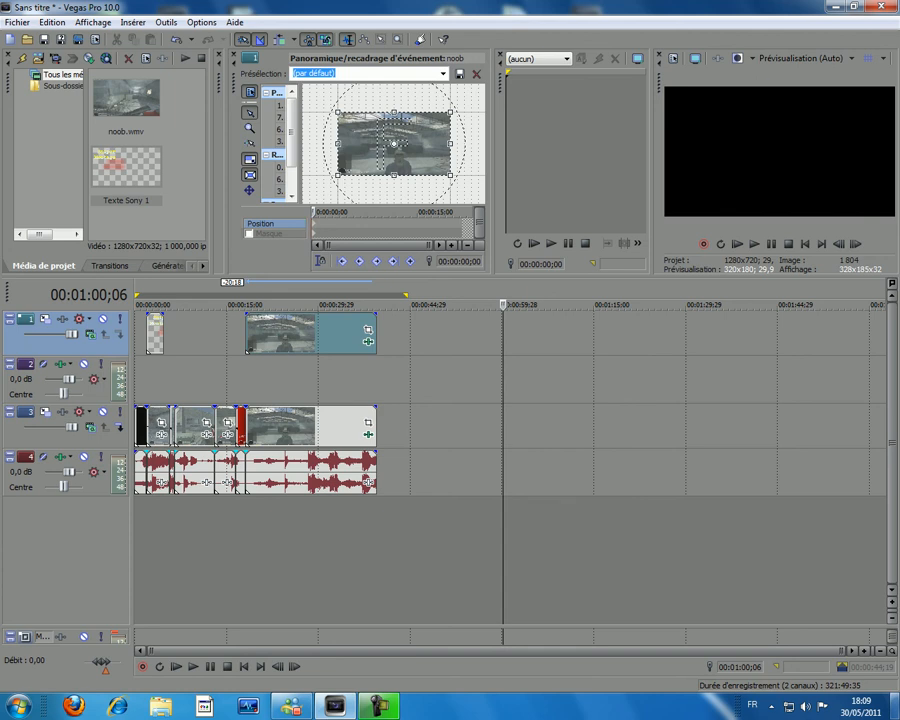
drag(450, 276, 450, 413)
drag(494, 250, 638, 250)
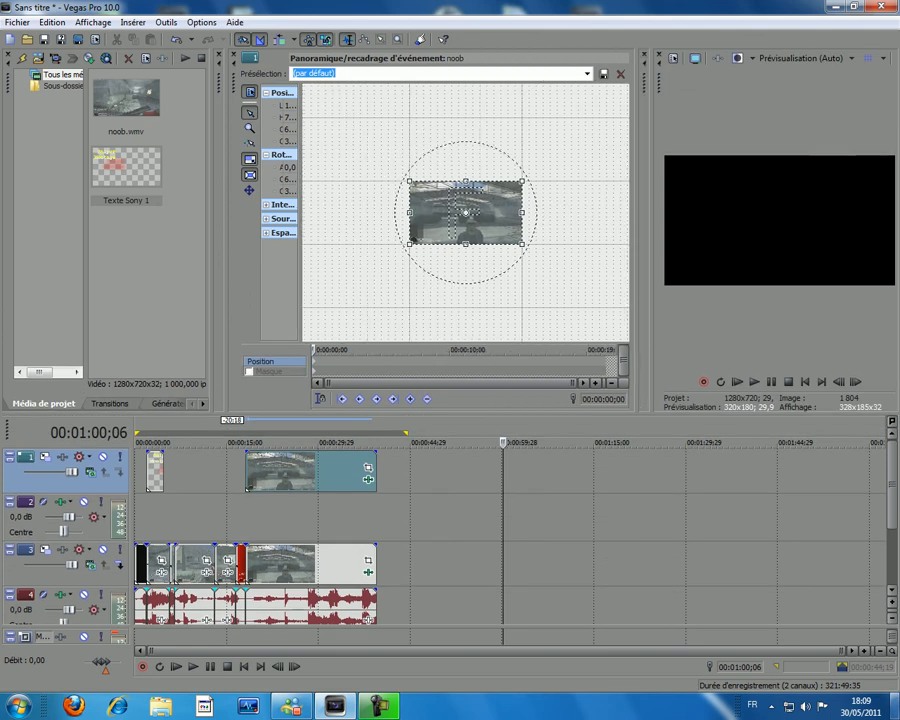
scroll(465, 212, up, 1)
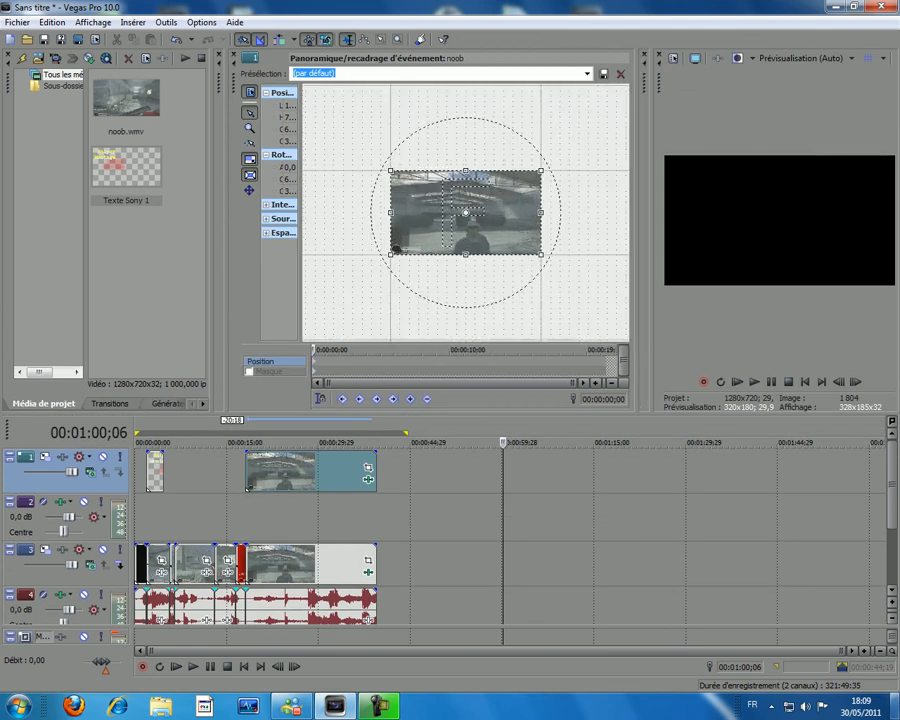
scroll(465, 212, up, 2)
scroll(465, 212, up, 1)
scroll(465, 212, down, 1)
mouse_move(465, 212)
mouse_down()
mouse_move(431, 202)
mouse_move(487, 212)
mouse_move(470, 212)
mouse_up()
click(587, 73)
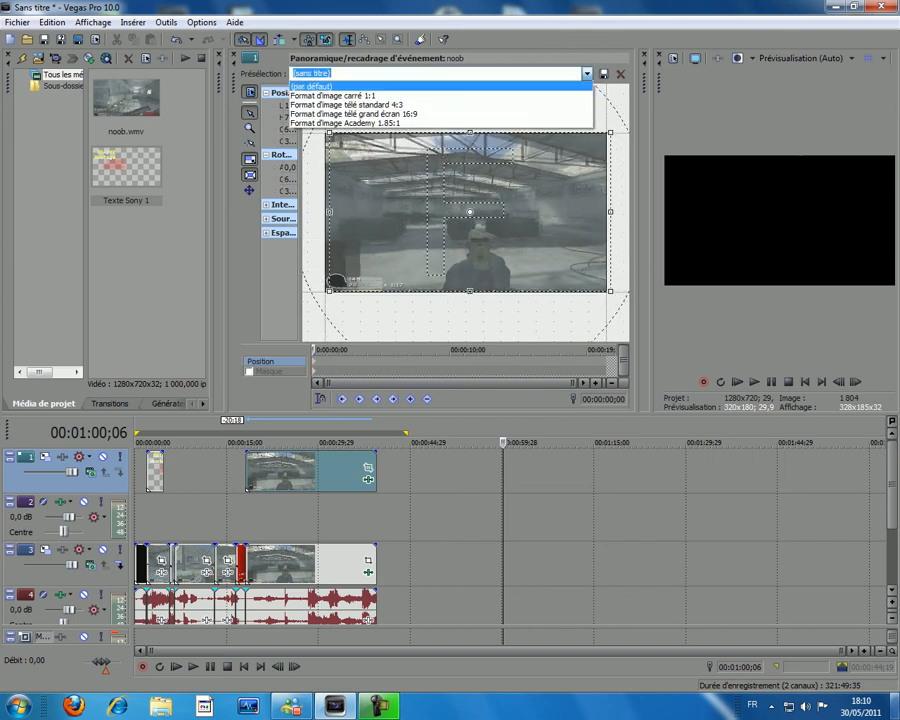
click(311, 86)
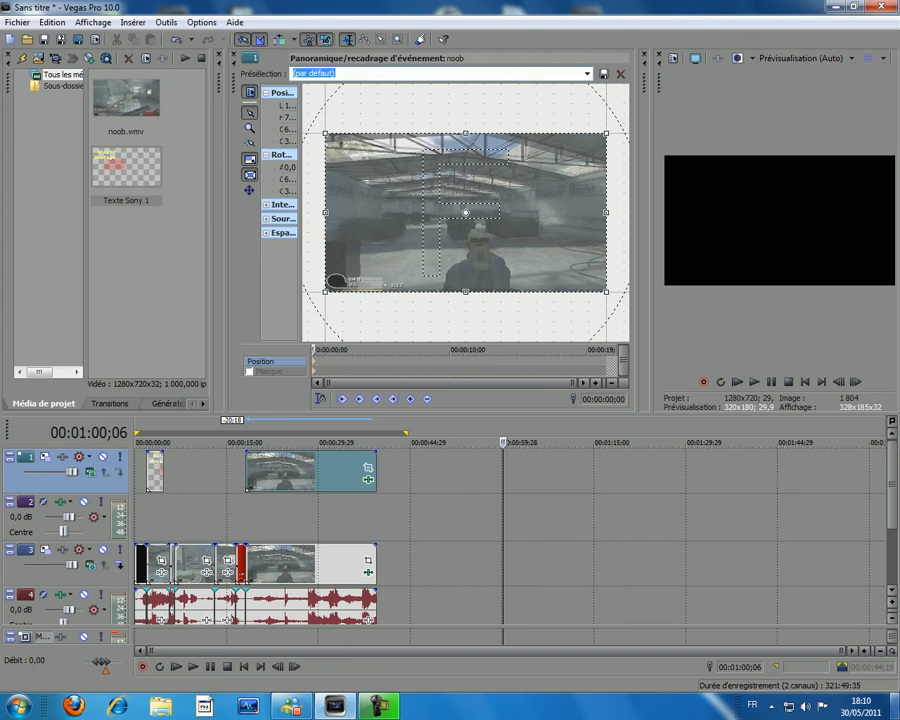
Enable Masque for the track 1 copy and draw a closed, rounded anchor-point mask around most of the frame, excluding its outer edges and corners.
click(249, 371)
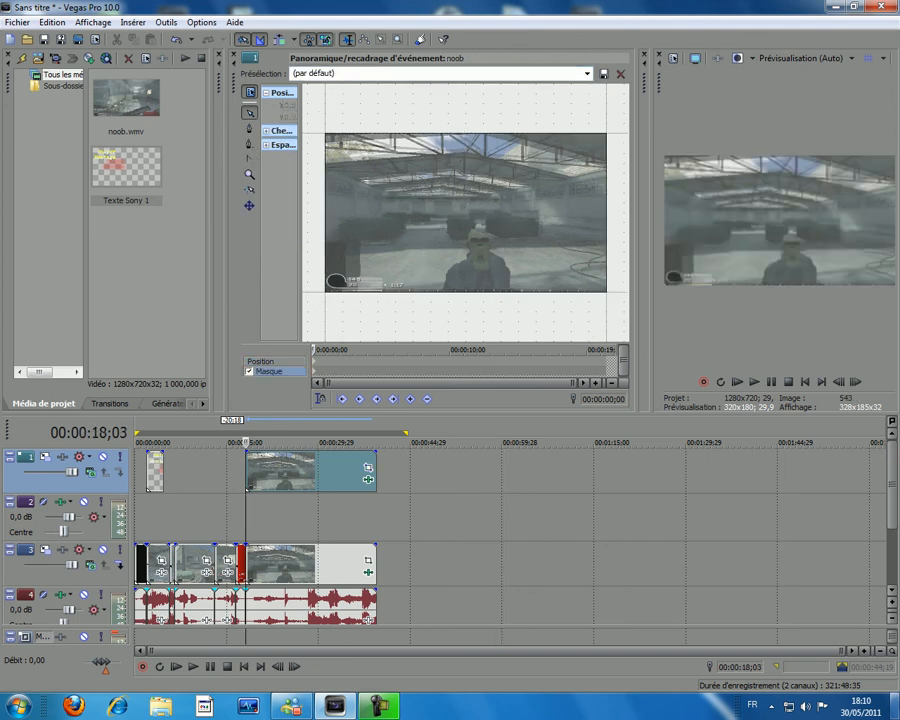
click(250, 128)
click(368, 152)
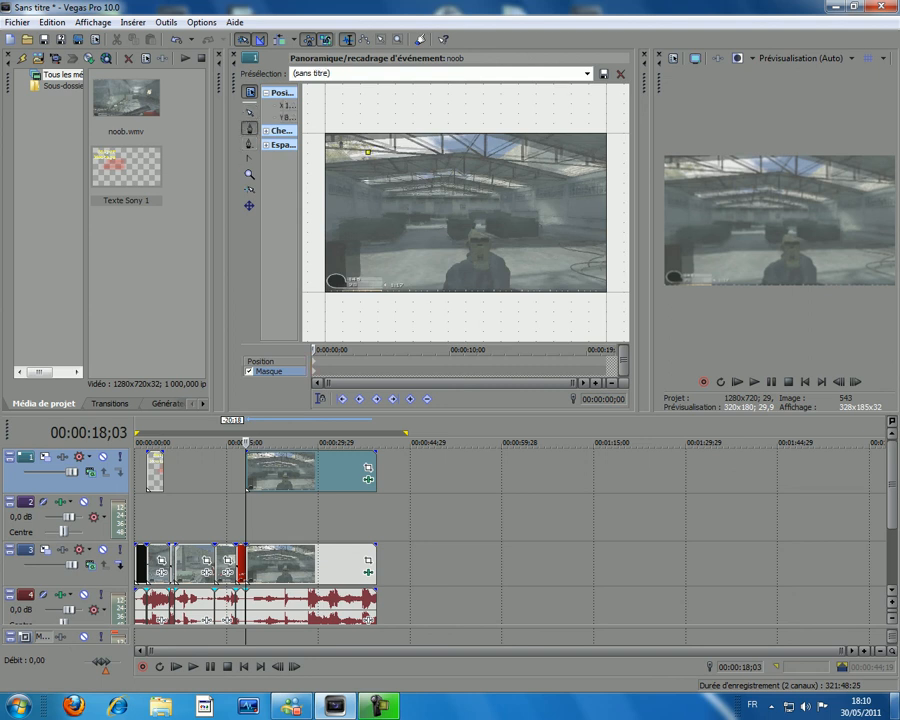
click(352, 180)
click(351, 205)
click(351, 234)
click(361, 258)
click(373, 271)
click(390, 284)
click(426, 290)
click(470, 290)
click(511, 290)
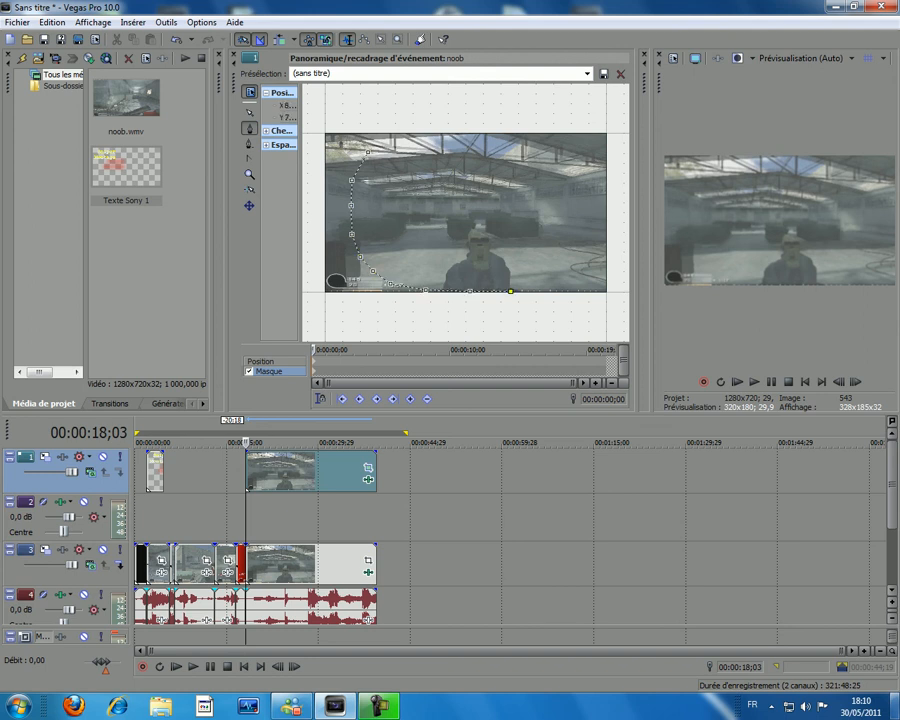
click(541, 290)
click(560, 283)
click(573, 265)
click(586, 246)
click(589, 208)
click(589, 190)
click(588, 173)
click(579, 157)
click(565, 148)
click(526, 147)
click(485, 147)
click(457, 147)
click(421, 148)
click(408, 152)
click(368, 152)
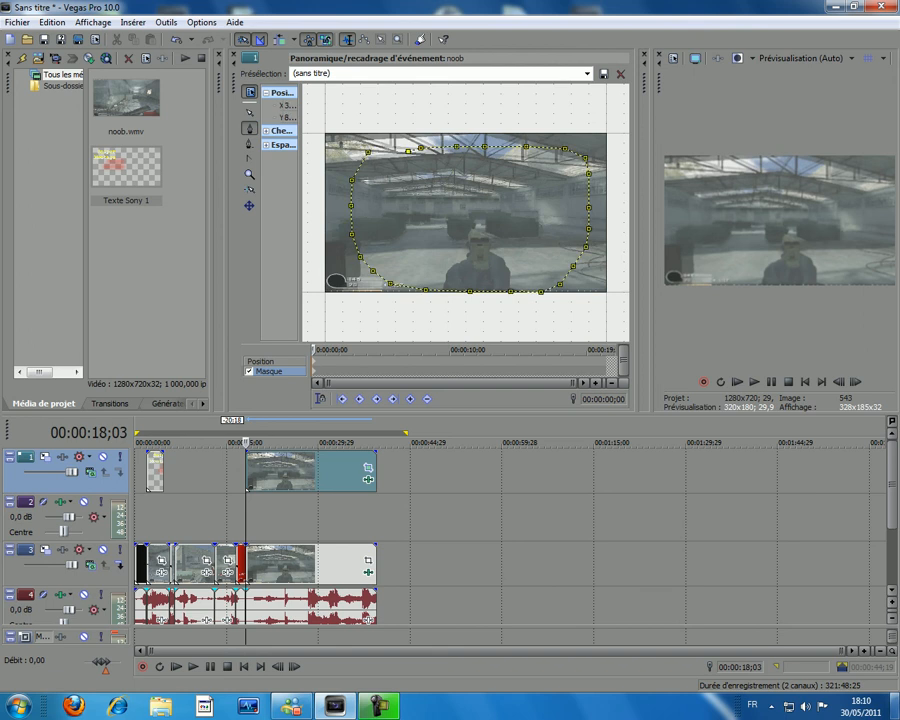
click(368, 152)
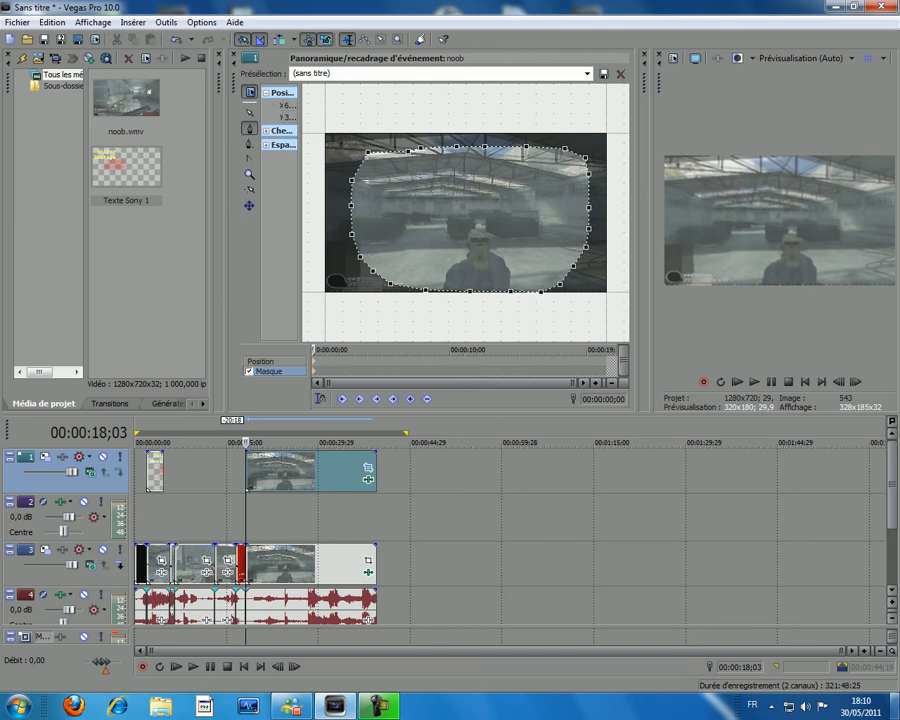
click(232, 55)
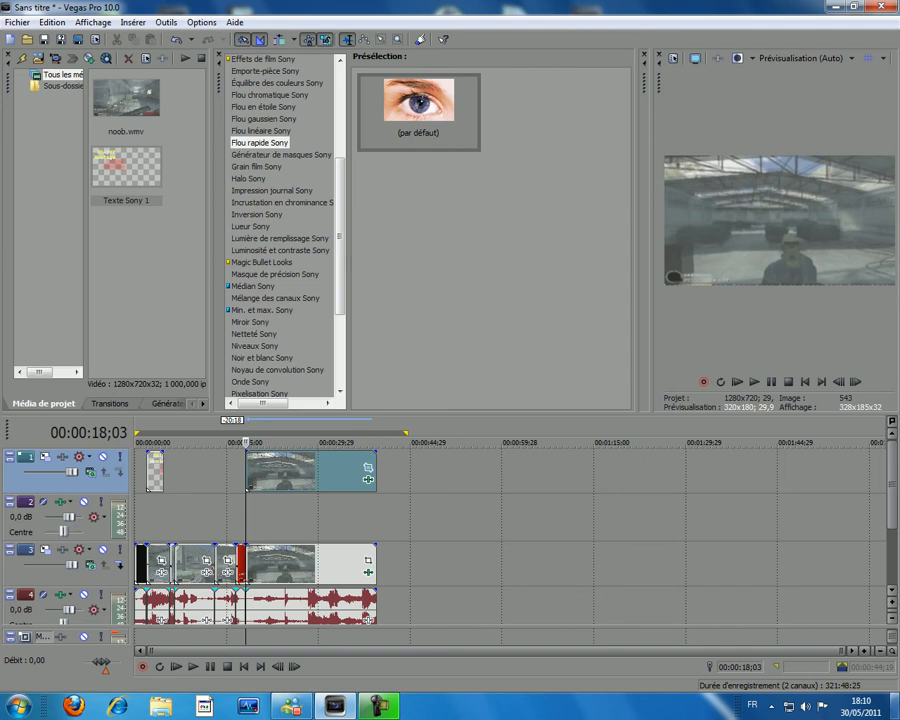
Give the track 1 copy a second Flou rapide effect with Niveau de mélange at 0,601, and disable that effect.
drag(450, 413, 450, 215)
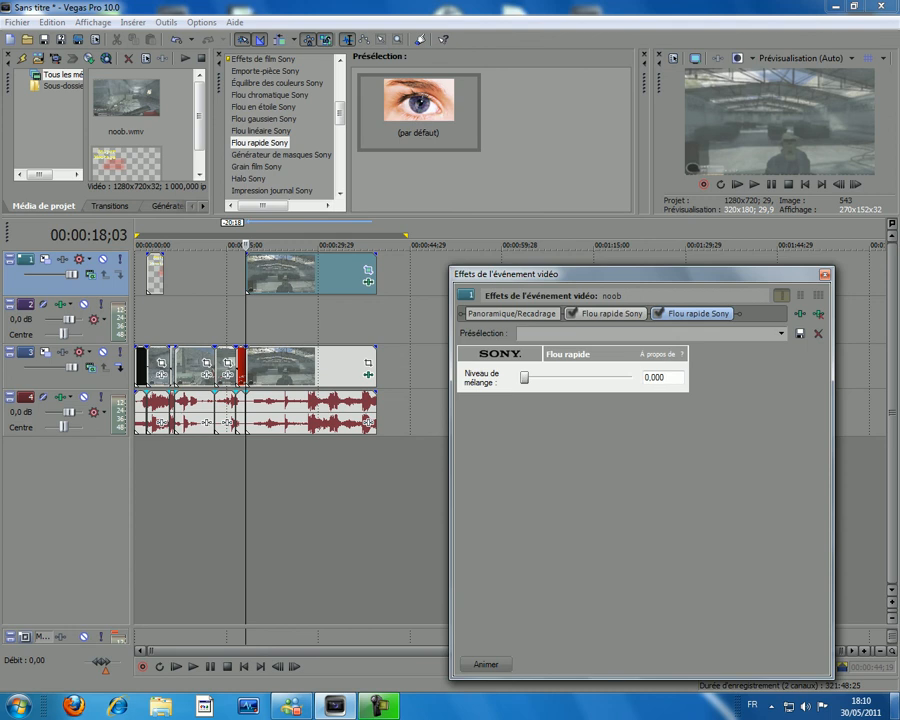
key(Right)
drag(535, 377, 588, 377)
click(657, 313)
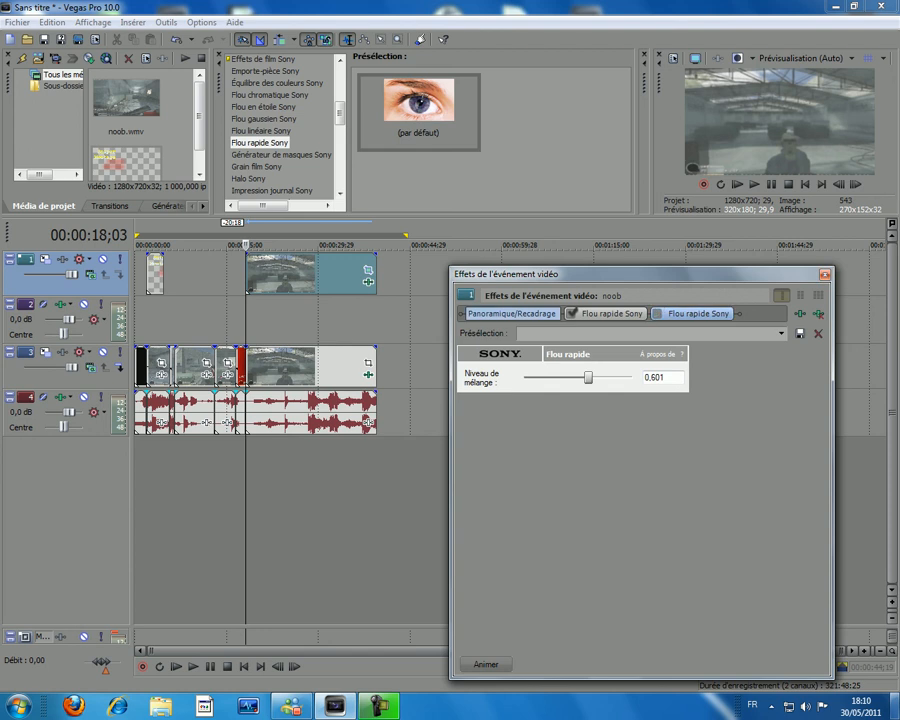
click(824, 274)
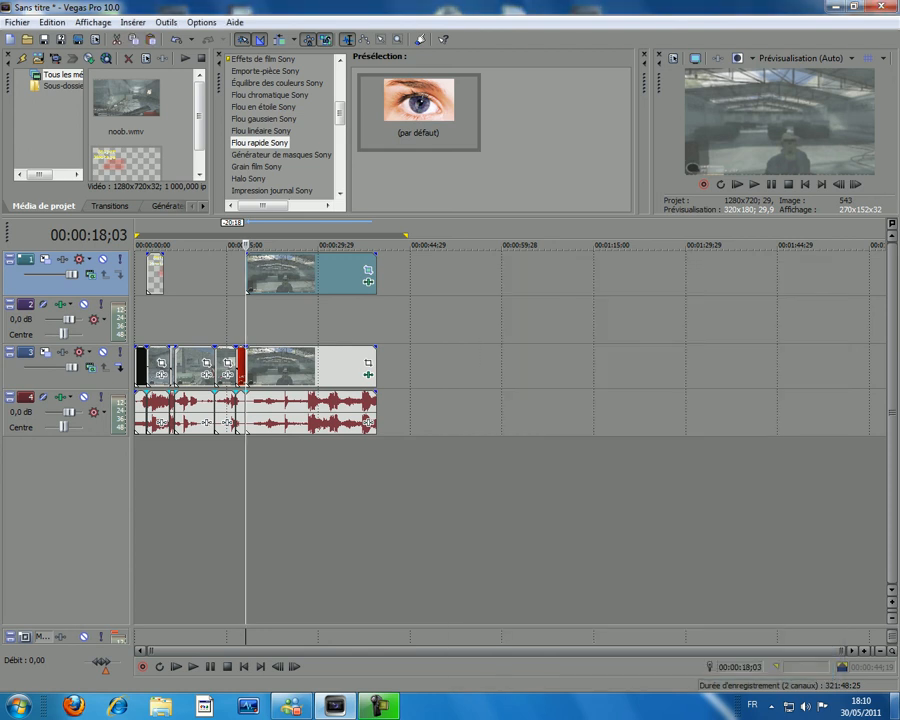
Disable the Flou rapide Sony effect on the original last gameplay clip on track 3.
click(368, 375)
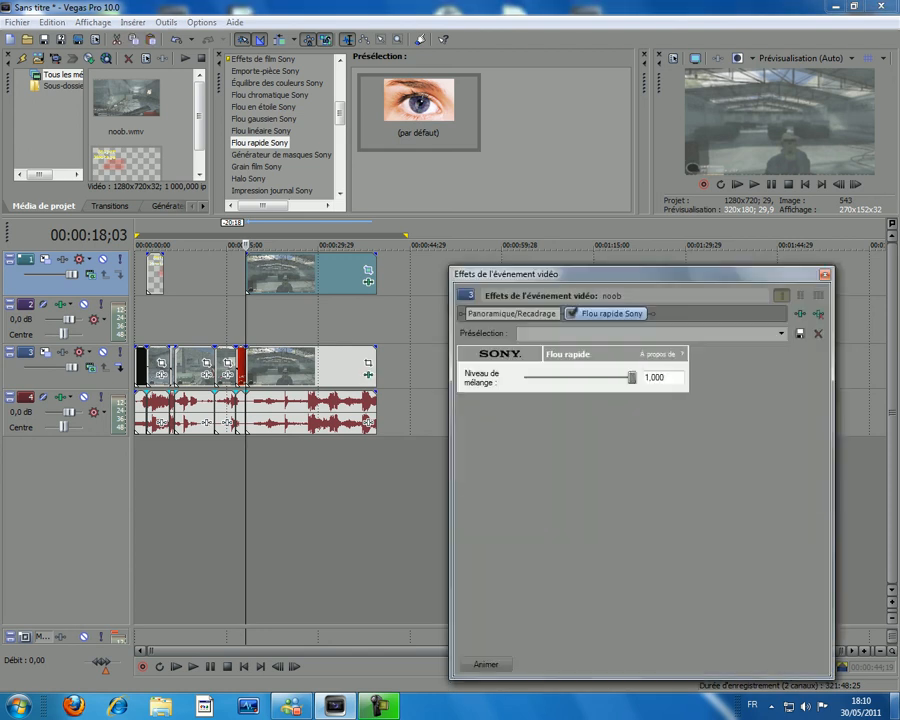
click(572, 313)
click(824, 274)
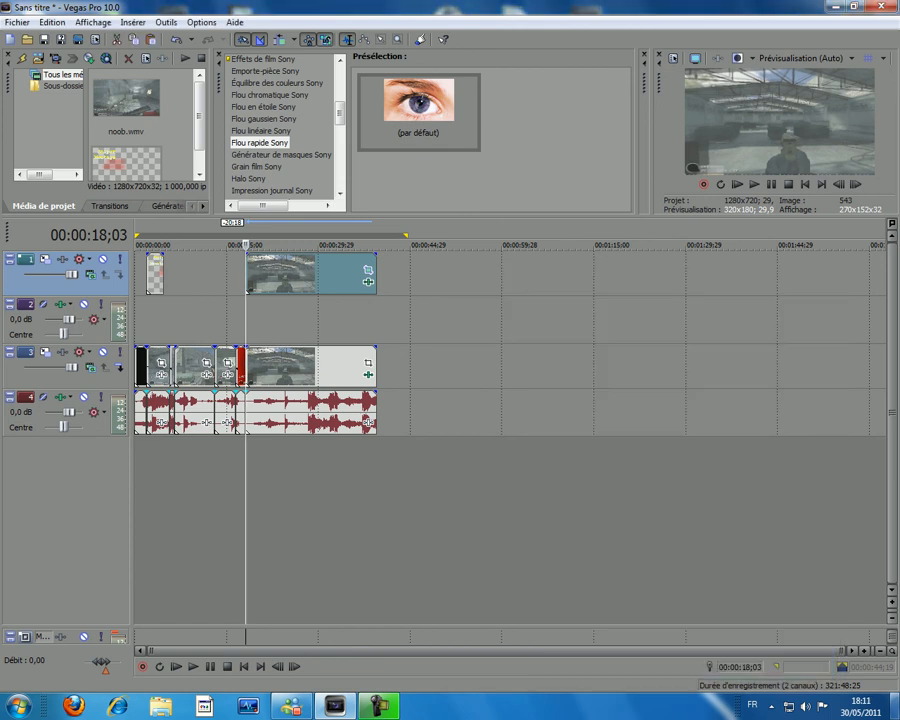
Apply the Flou extrême preset of Flou gaussien Sony to the masked copy on track 1.
click(264, 119)
drag(624, 100, 624, 139)
click(545, 110)
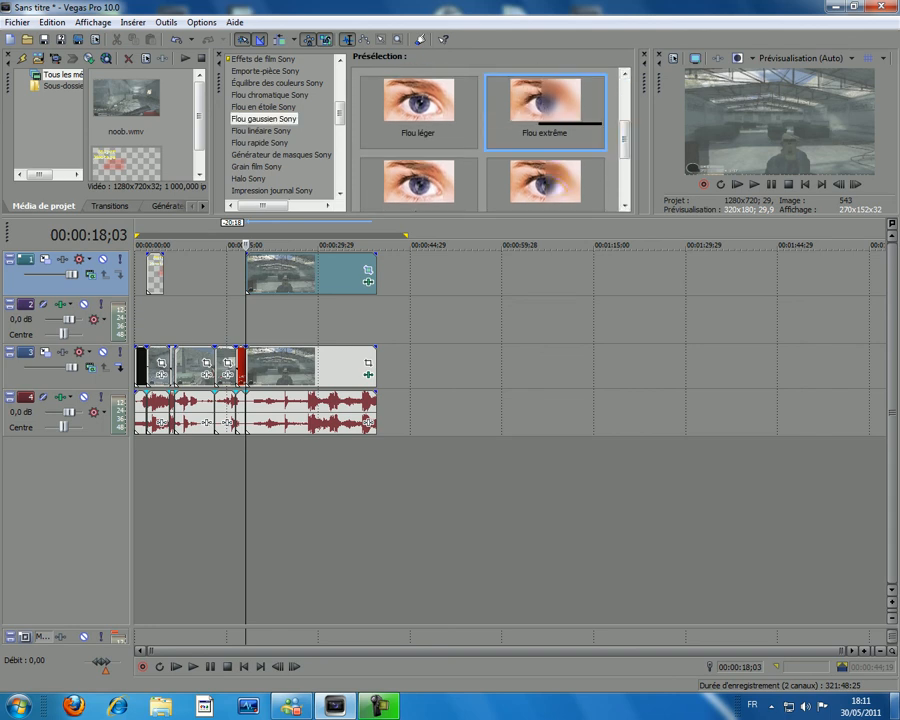
drag(545, 110, 281, 272)
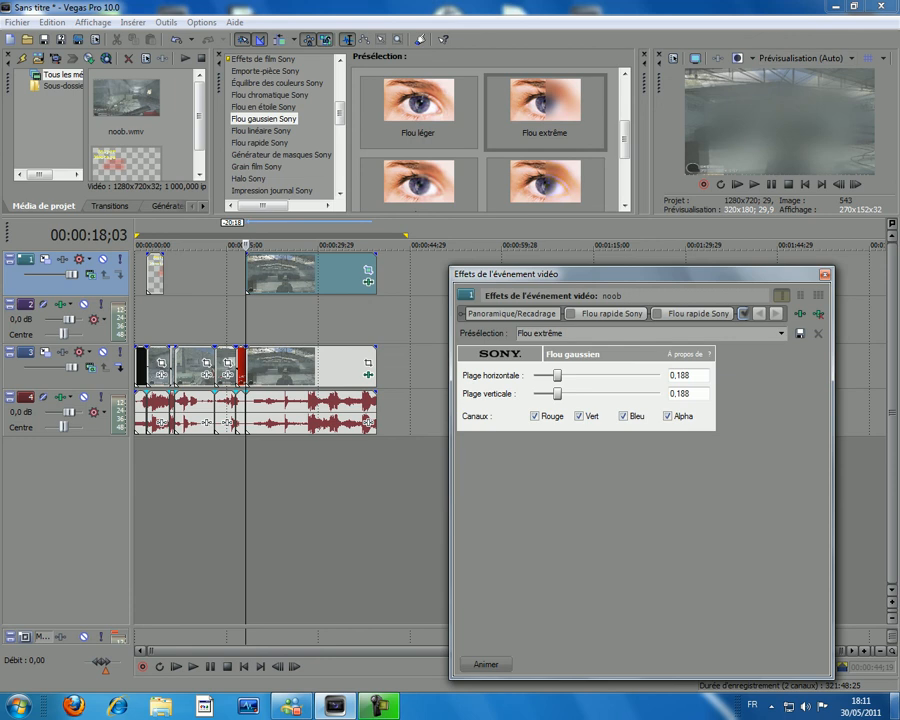
click(825, 274)
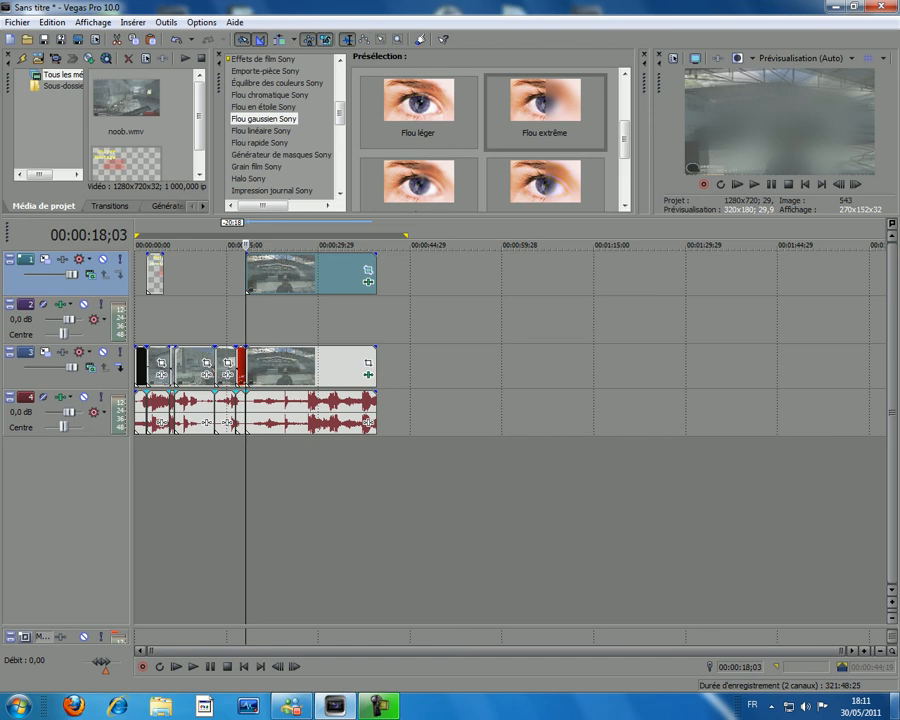
Reset the track 1 copy's mask to the (par défaut) preset at 00:00:08;21 within the clip, and preview playback from 00:00:26;24.
click(368, 270)
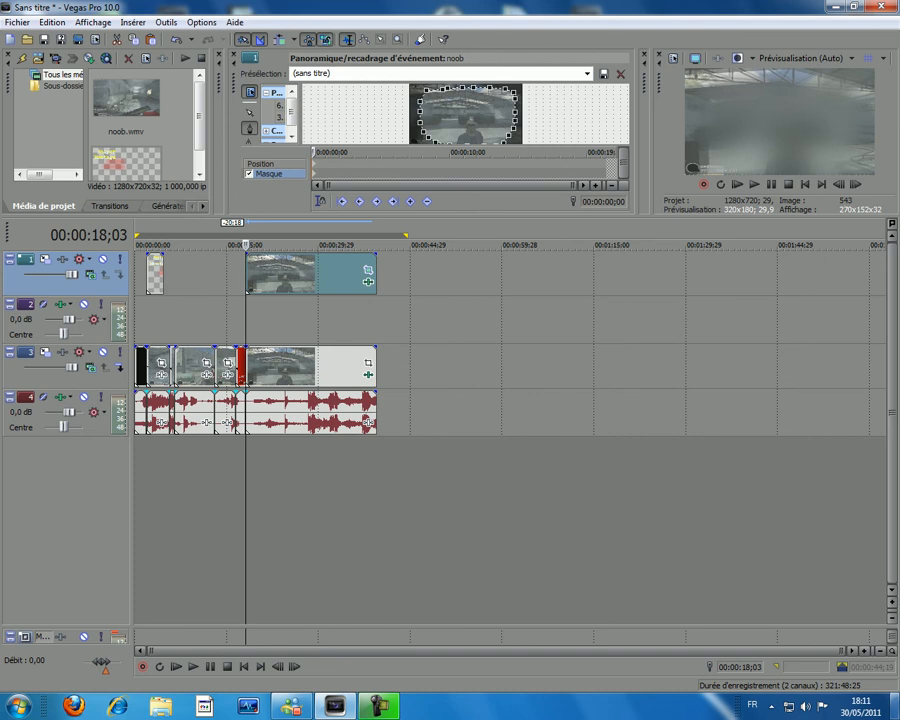
drag(450, 215, 450, 466)
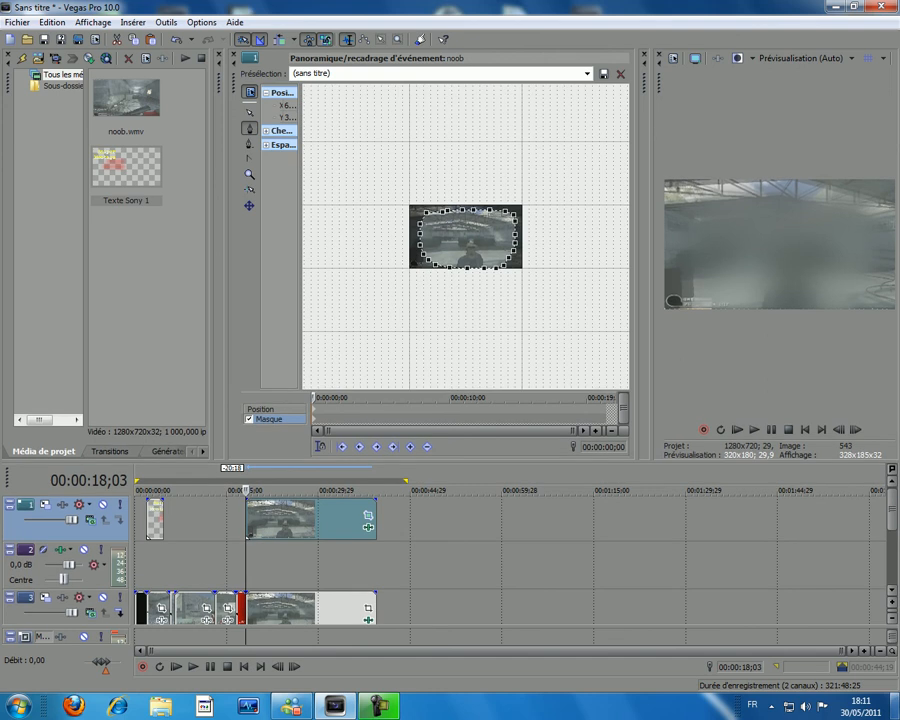
key(space)
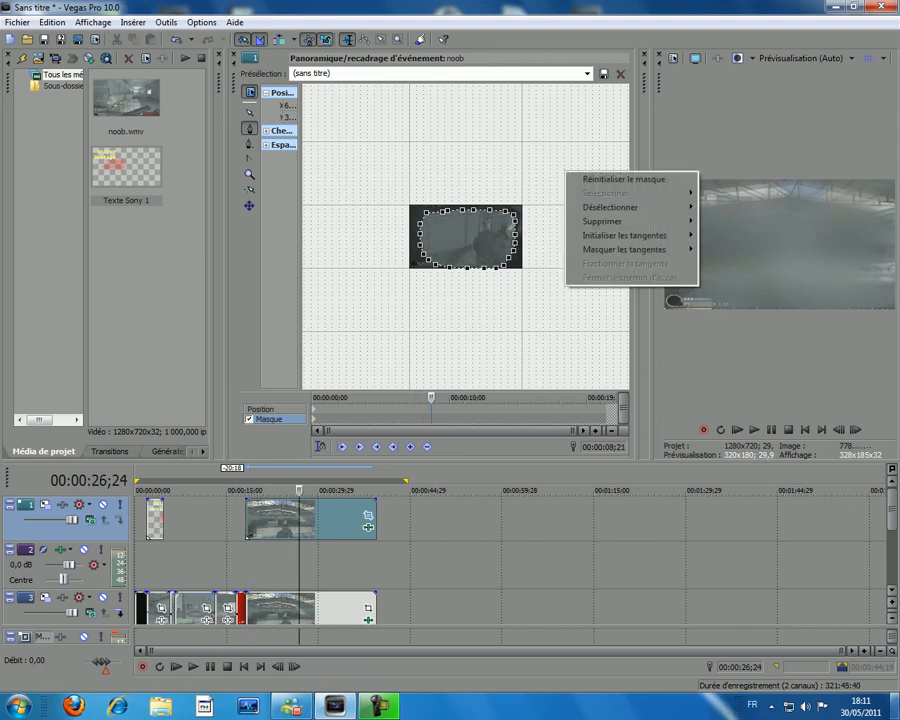
click(586, 73)
click(330, 86)
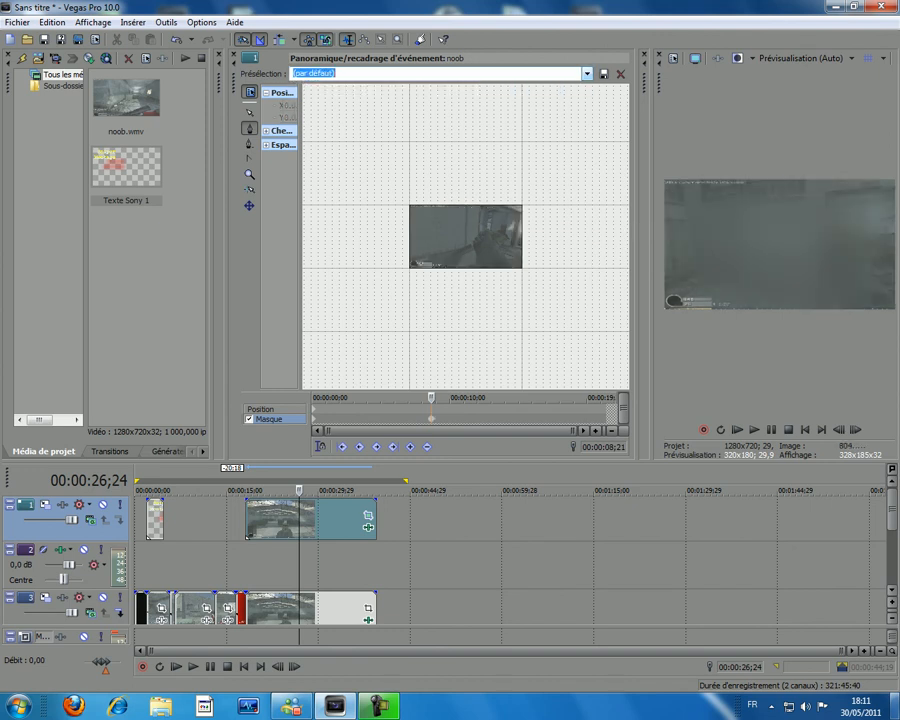
click(231, 55)
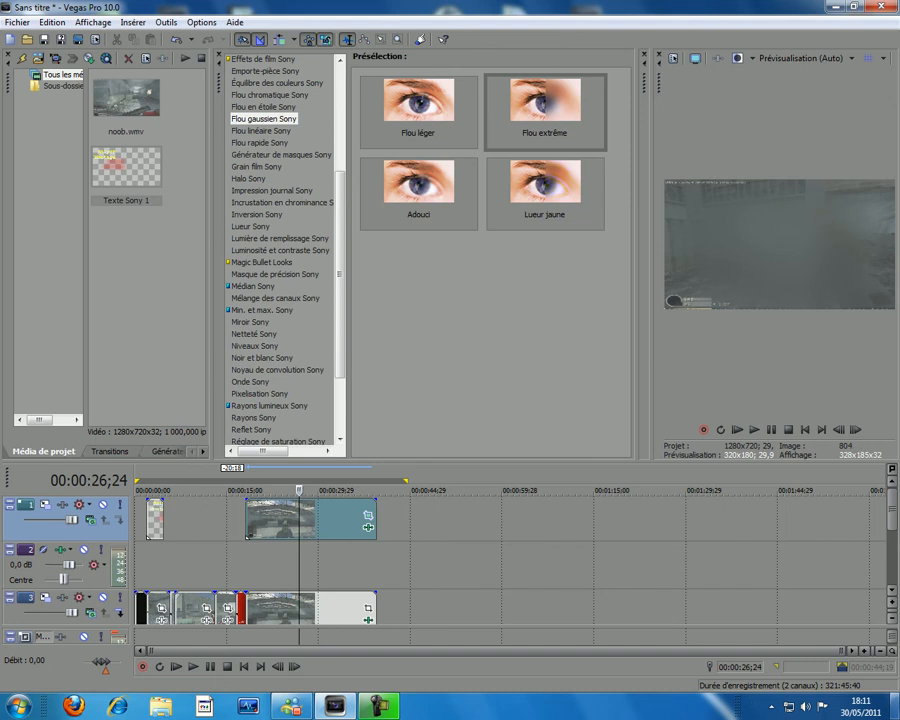
key(space)
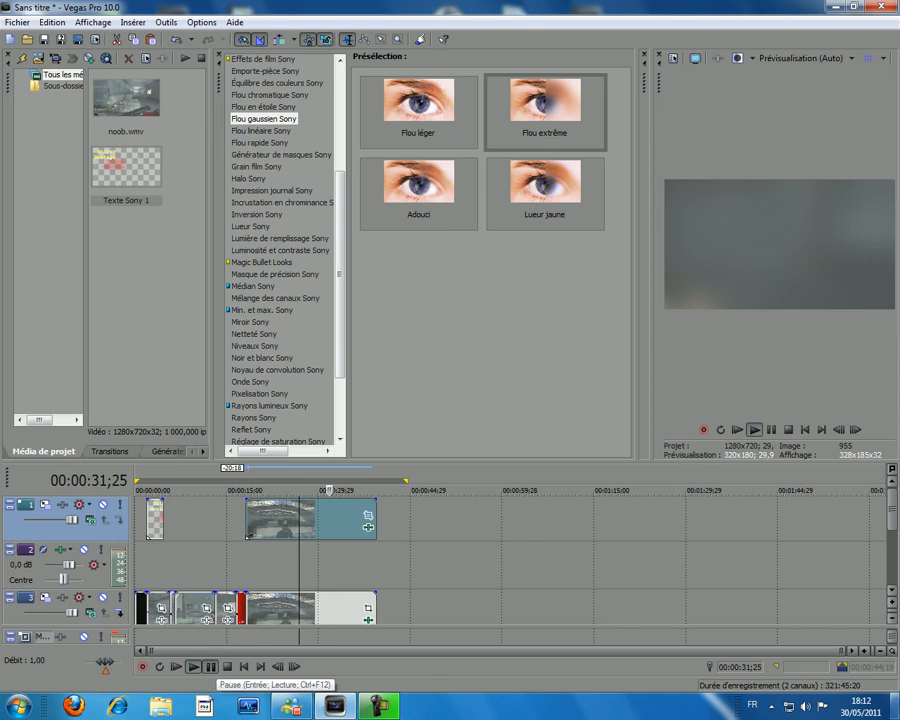
click(210, 667)
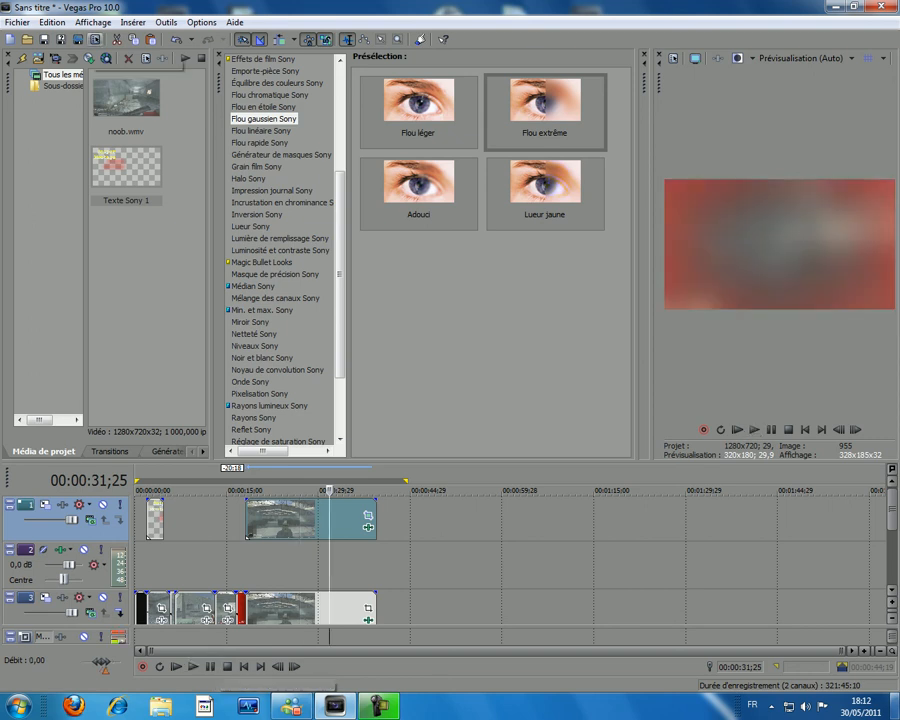